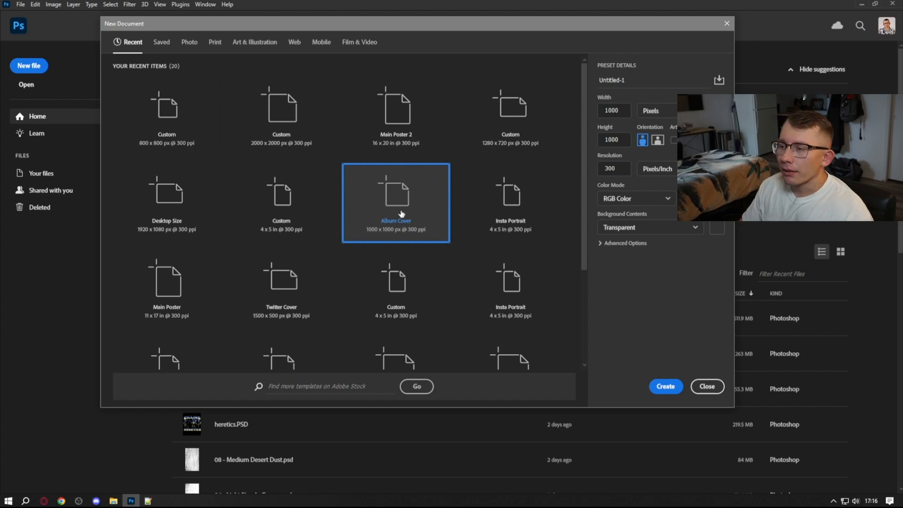
# Create a 1000 x 1000 px document at 300 ppi from the Album Cover preset and fill it with white
pyautogui.click(651, 384)
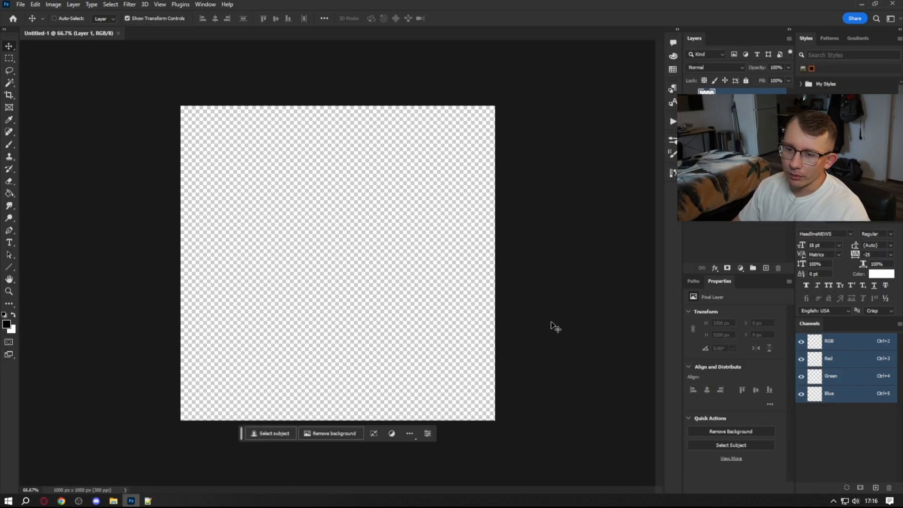
pyautogui.press('g')
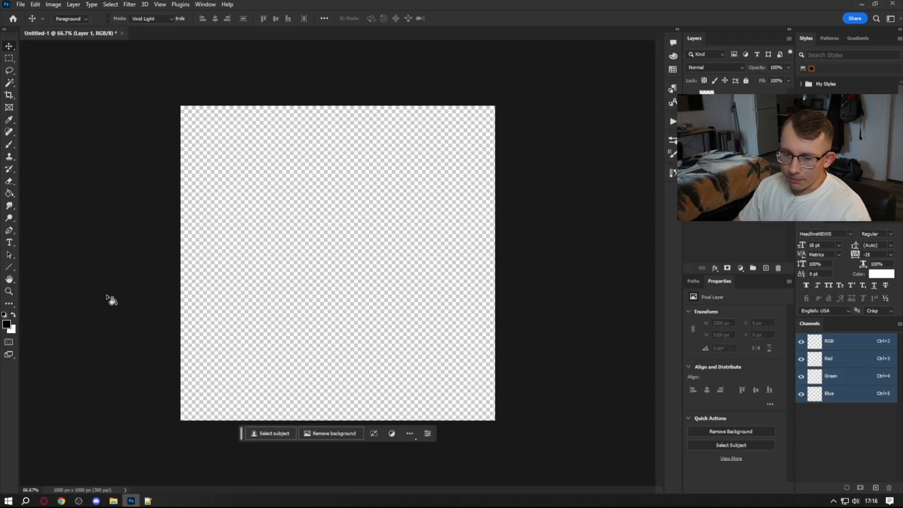
pyautogui.click(12, 315)
pyautogui.click(341, 261)
# Choose the Brush tool with black as the foreground colour and a Soft Round tip at 0% hardness
pyautogui.press('b')
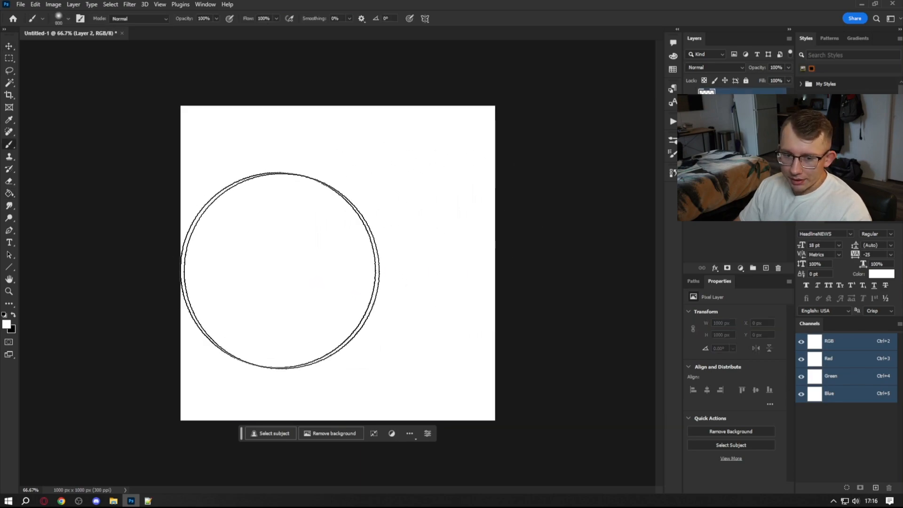
pyautogui.press('x')
pyautogui.click(69, 18)
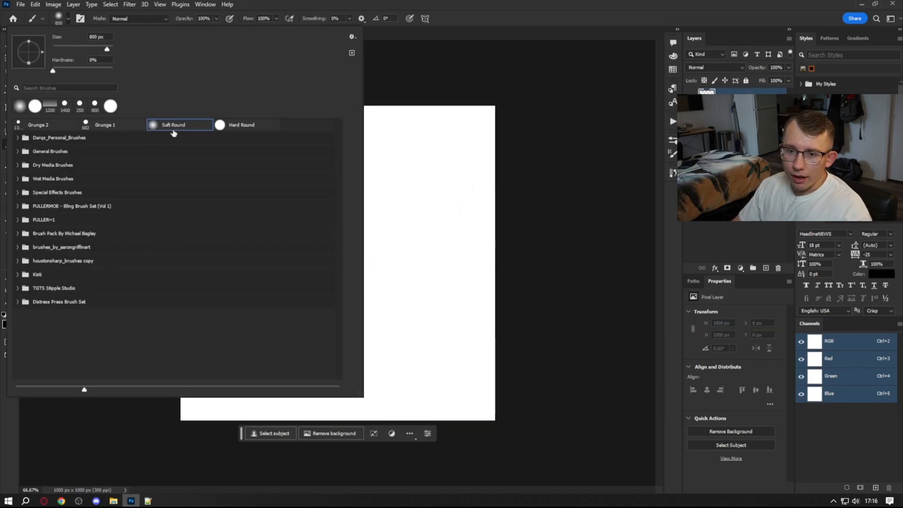
pyautogui.click(68, 18)
# Try a single 800 px soft black dab at the canvas centre, and undo it
pyautogui.press('[')
pyautogui.press(']')
pyautogui.press('[')
pyautogui.press(']')
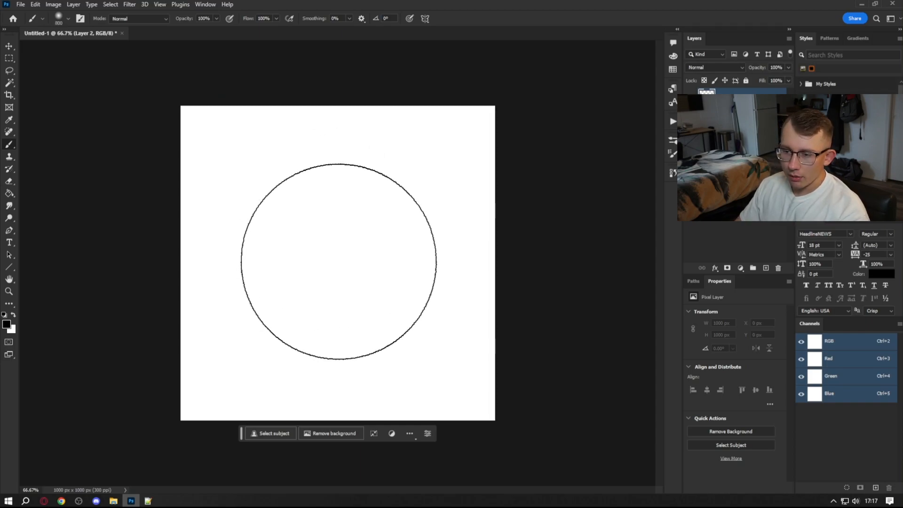
pyautogui.click(338, 262)
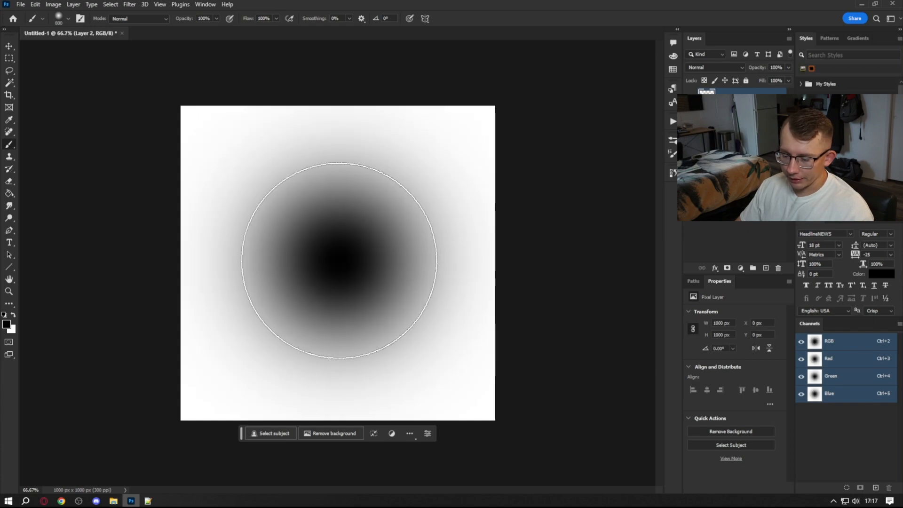
pyautogui.hotkey('ctrl', 'z')
# Reduce the brush size to 600 px and paint one soft black dab at the canvas centre
pyautogui.press('[')
pyautogui.press('[')
pyautogui.press('[')
pyautogui.press(']')
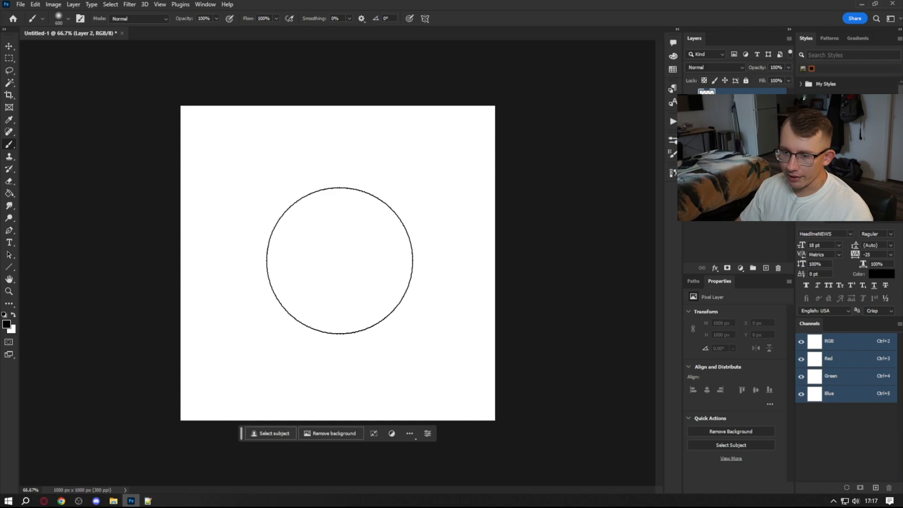
pyautogui.click(337, 258)
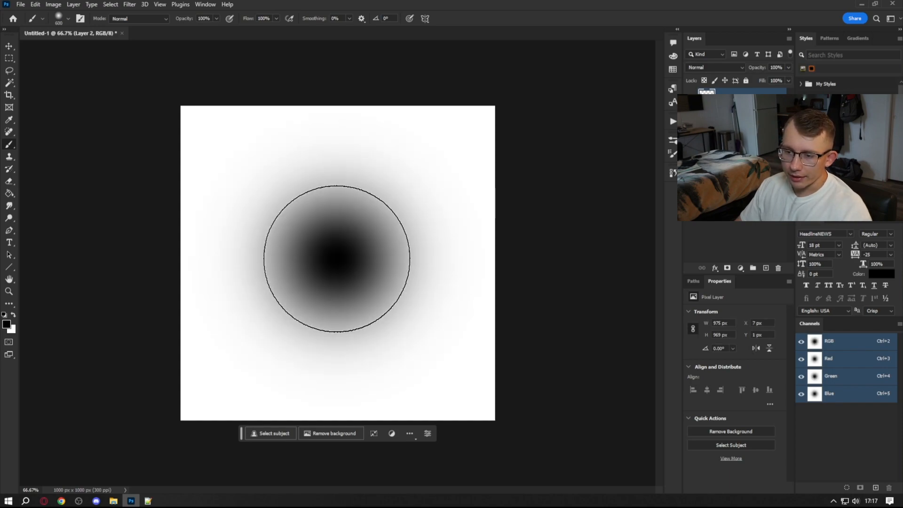
# Centre the black dab on the canvas and make a copy of it merged with the white background
pyautogui.press('v')
pyautogui.hotkey('ctrl', 'e')
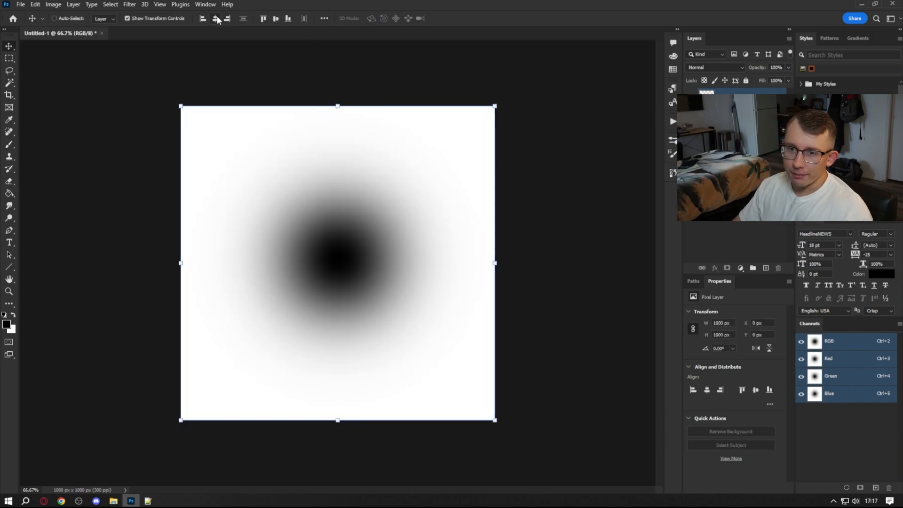
pyautogui.hotkey('ctrl', 'z')
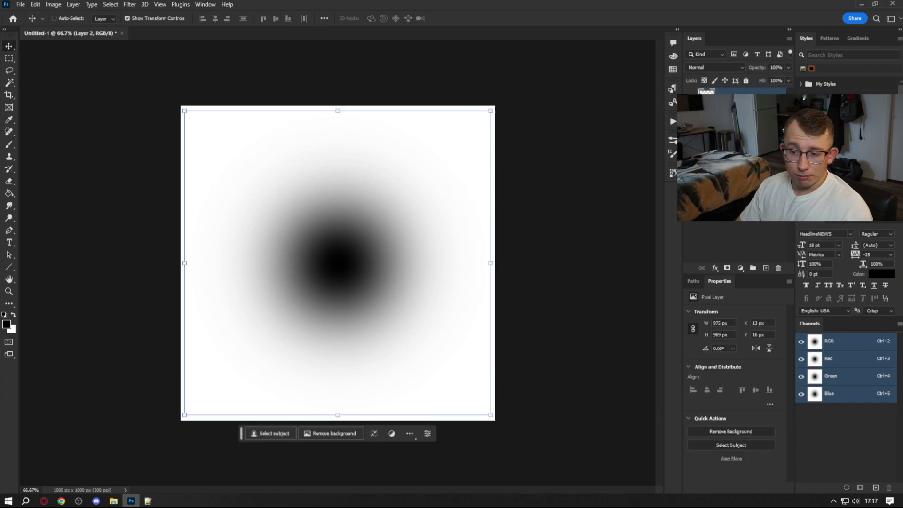
pyautogui.hotkey('ctrl', 'e')
pyautogui.hotkey('ctrl', 'j')
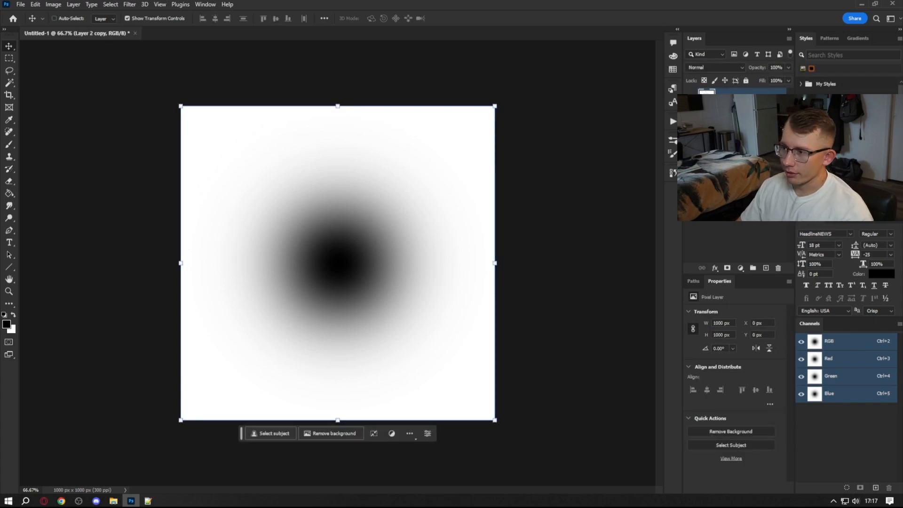
# Open the Filter Gallery on the merged copy, with the whole image previewed and both Grain effects enabled under Stamp
pyautogui.click(134, 7)
pyautogui.click(177, 57)
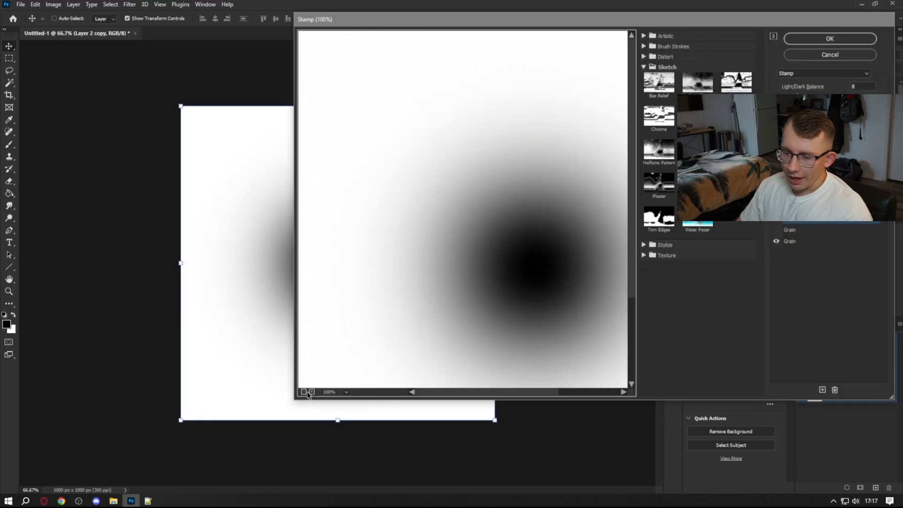
pyautogui.click(304, 391)
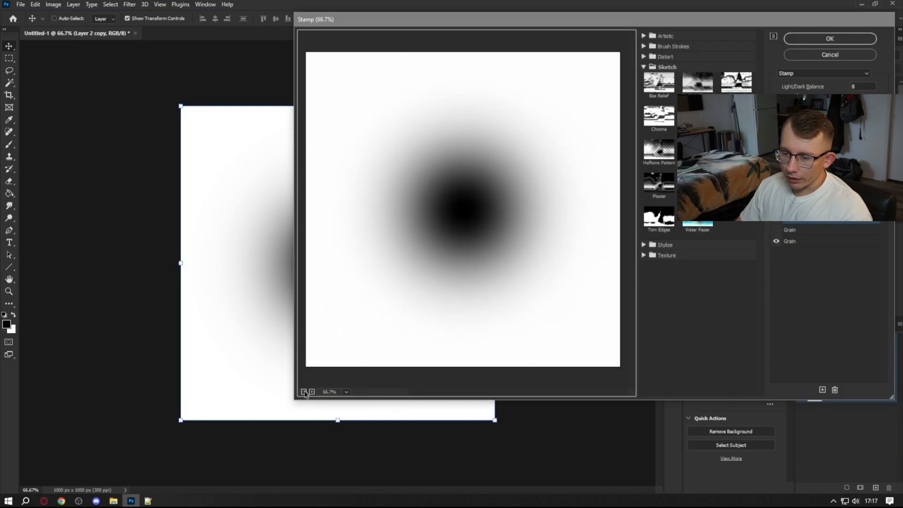
pyautogui.click(777, 230)
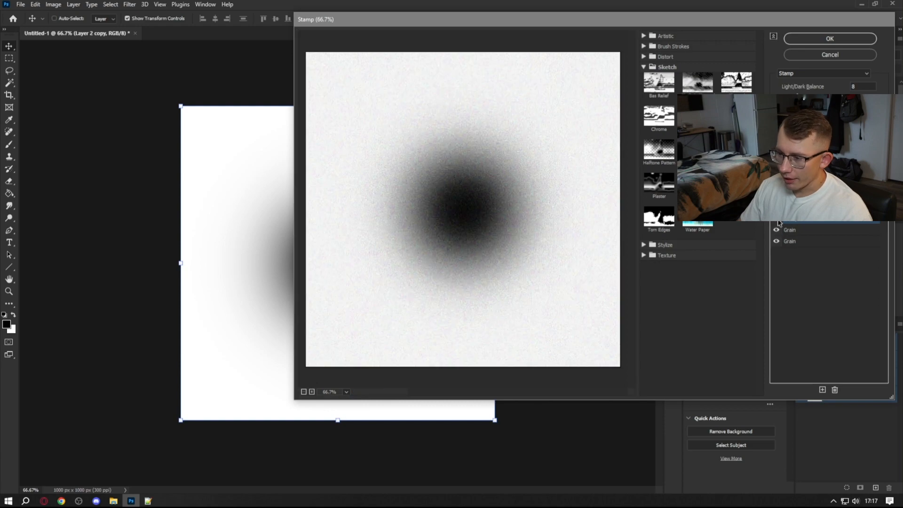
pyautogui.moveTo(500, 19); pyautogui.dragTo(456, 21)
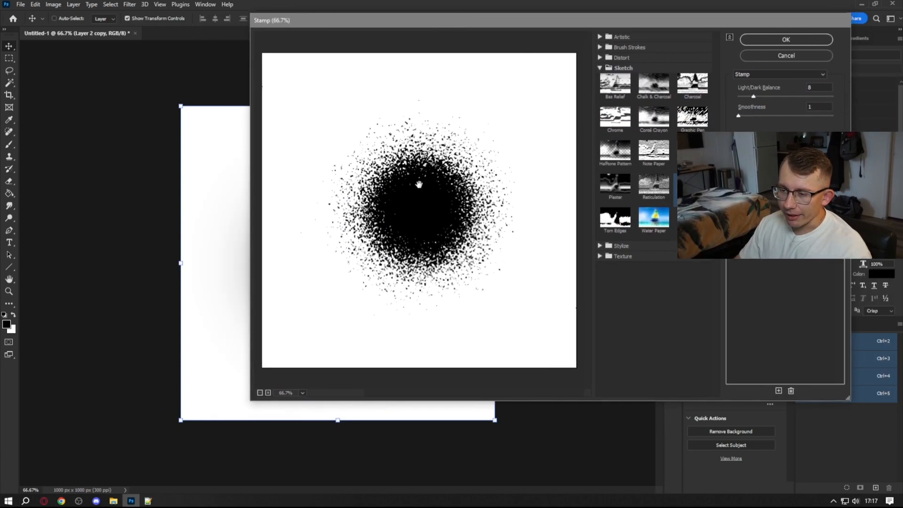
# Try Torn Edges with Image Balance 45, Smoothness 1 and Contrast 13, and switch the effect back to Stamp
pyautogui.click(614, 224)
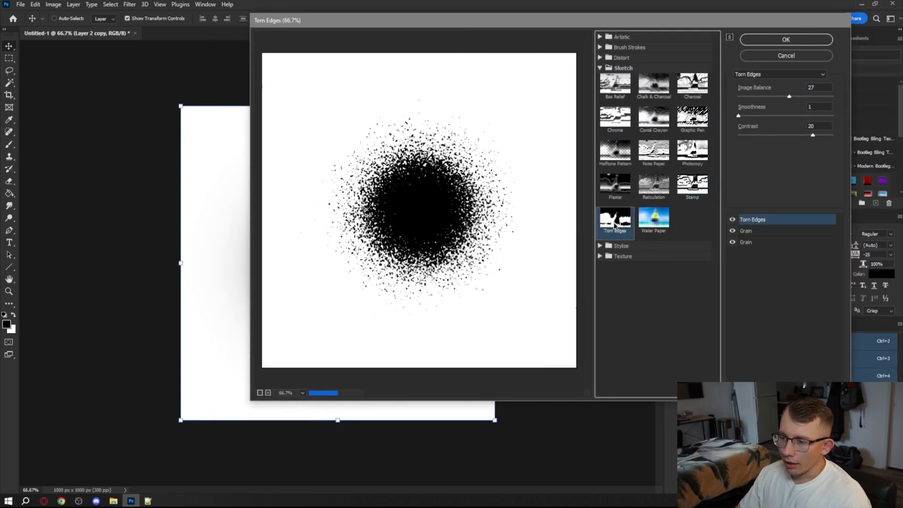
pyautogui.moveTo(789, 98); pyautogui.dragTo(823, 97)
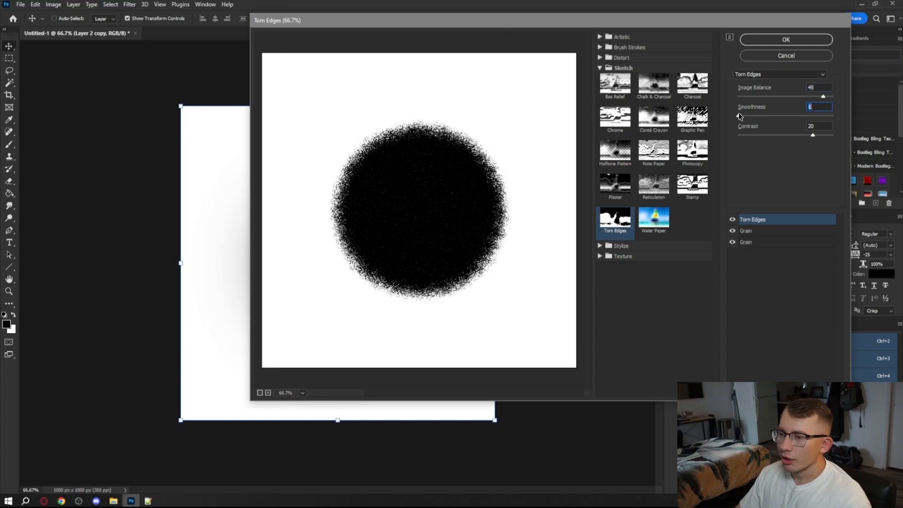
pyautogui.moveTo(809, 138); pyautogui.dragTo(770, 137)
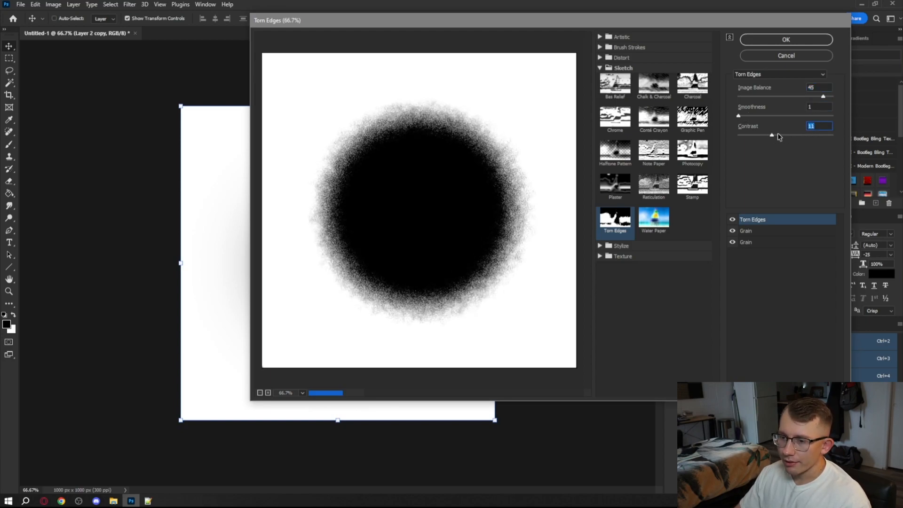
pyautogui.moveTo(779, 137); pyautogui.dragTo(786, 137)
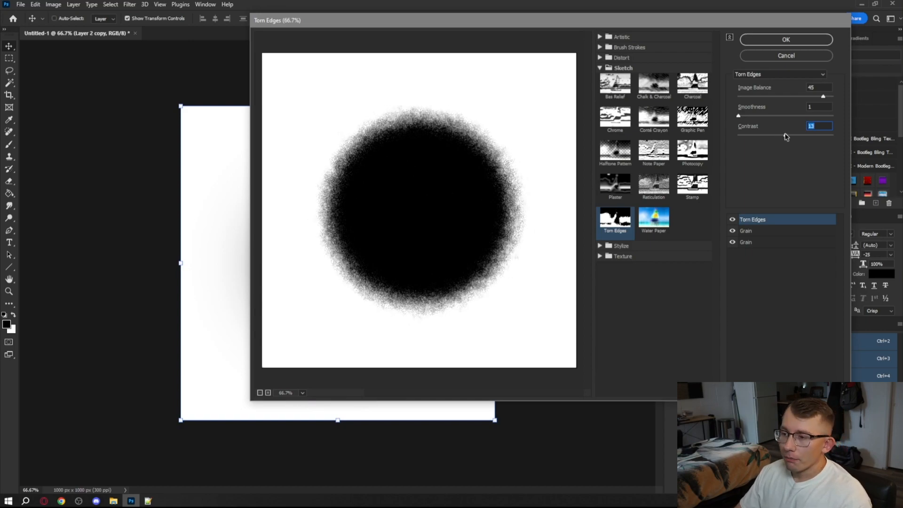
pyautogui.click(689, 187)
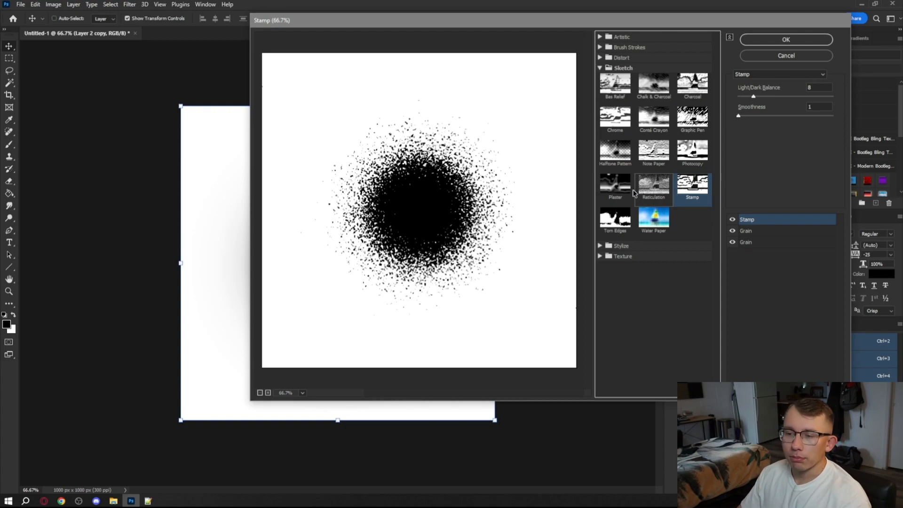
# Raise the Stamp effect's Light/Dark Balance, adjust its Smoothness, and check the upper Grain effect's contribution
pyautogui.moveTo(753, 97); pyautogui.dragTo(782, 97)
pyautogui.click(739, 117)
pyautogui.click(733, 231)
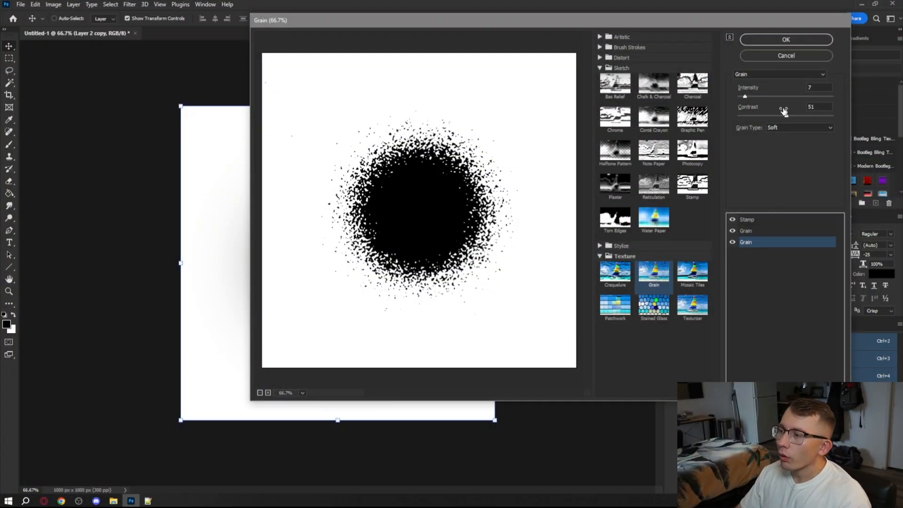
# Set the bottom Grain effect's grain type to Enlarged
pyautogui.click(750, 231)
pyautogui.click(752, 242)
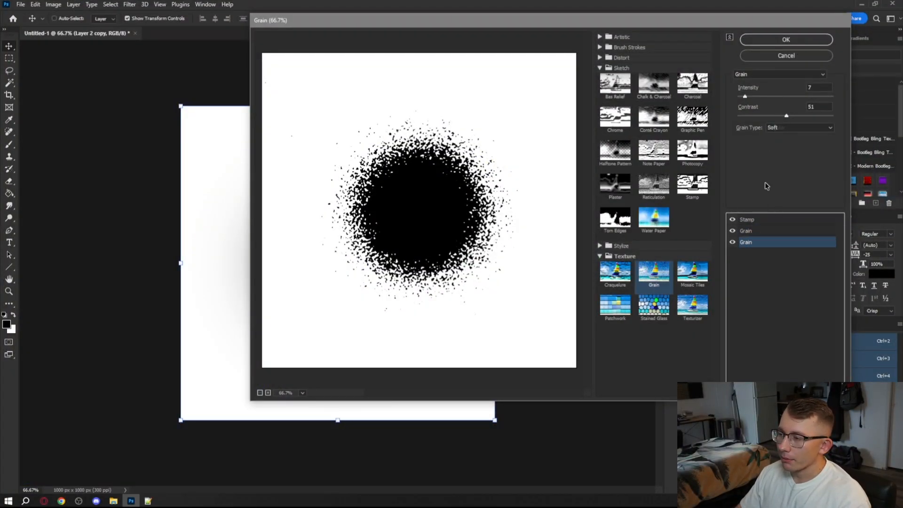
pyautogui.click(780, 128)
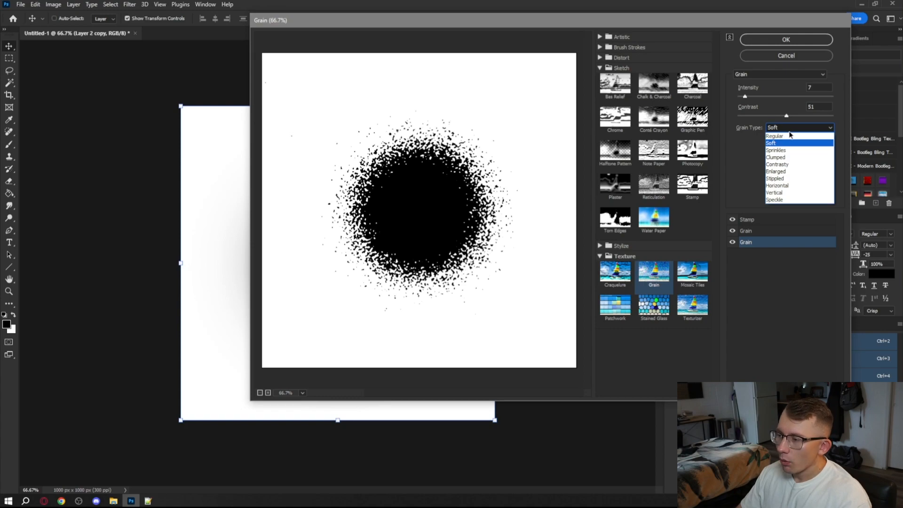
pyautogui.click(781, 171)
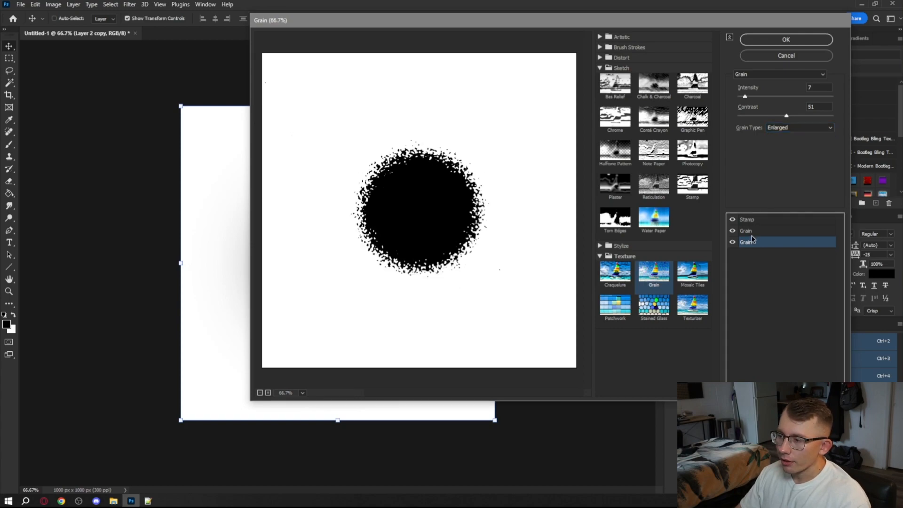
# Set the Regular Grain effect to Intensity 53 and Contrast 69
pyautogui.click(750, 232)
pyautogui.click(772, 97)
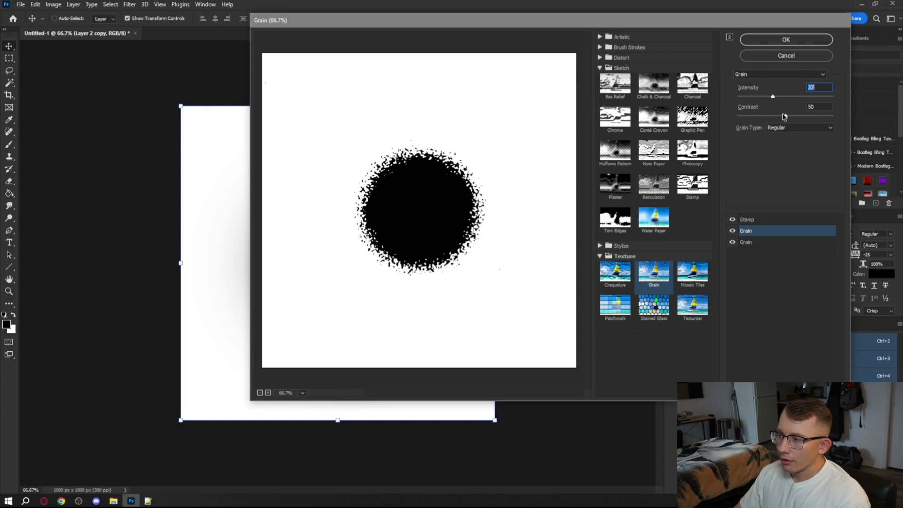
pyautogui.moveTo(793, 116)
pyautogui.mouseDown()
pyautogui.moveTo(803, 116)
pyautogui.moveTo(779, 98)
pyautogui.moveTo(792, 98)
pyautogui.mouseUp()
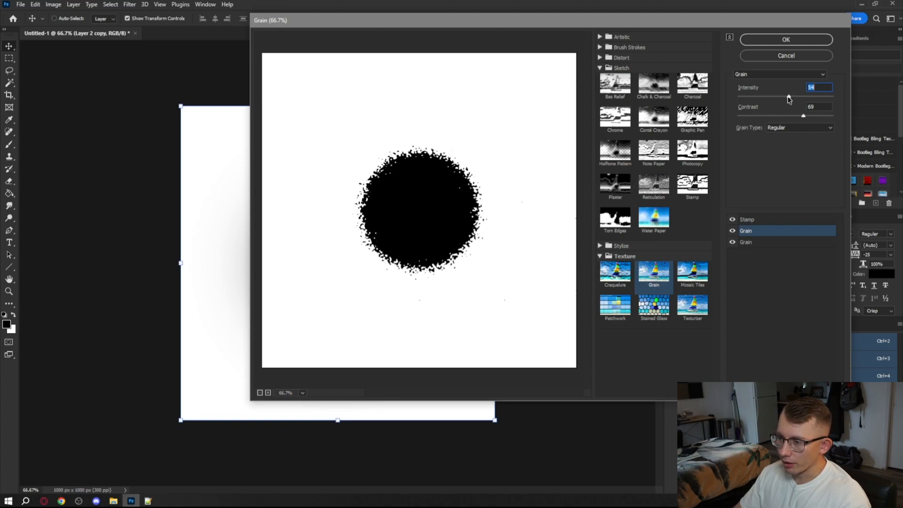
# Adjust the Enlarged Grain effect's Intensity and move the Regular Grain effect beneath it in the effect stack
pyautogui.click(749, 244)
pyautogui.moveTo(749, 96)
pyautogui.mouseDown()
pyautogui.moveTo(759, 96)
pyautogui.moveTo(750, 95)
pyautogui.mouseUp()
pyautogui.moveTo(746, 231); pyautogui.dragTo(750, 254)
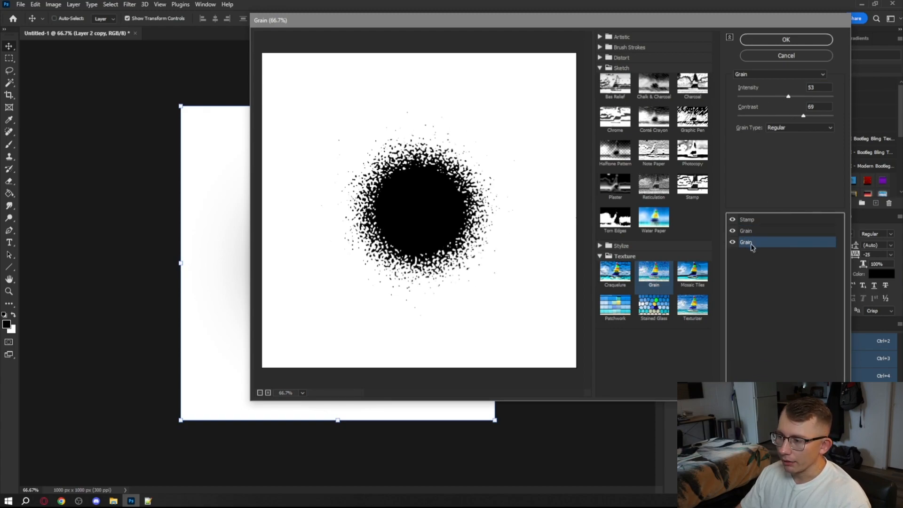
# Set the Enlarged Grain to Intensity 6 and Contrast 37, and readjust the Regular Grain's Contrast and Intensity
pyautogui.click(745, 231)
pyautogui.moveTo(757, 96); pyautogui.dragTo(773, 116)
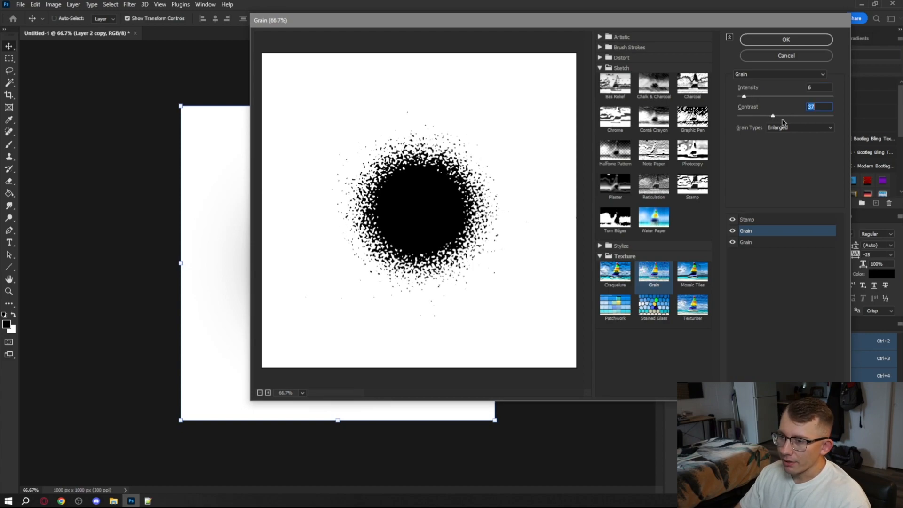
pyautogui.click(748, 242)
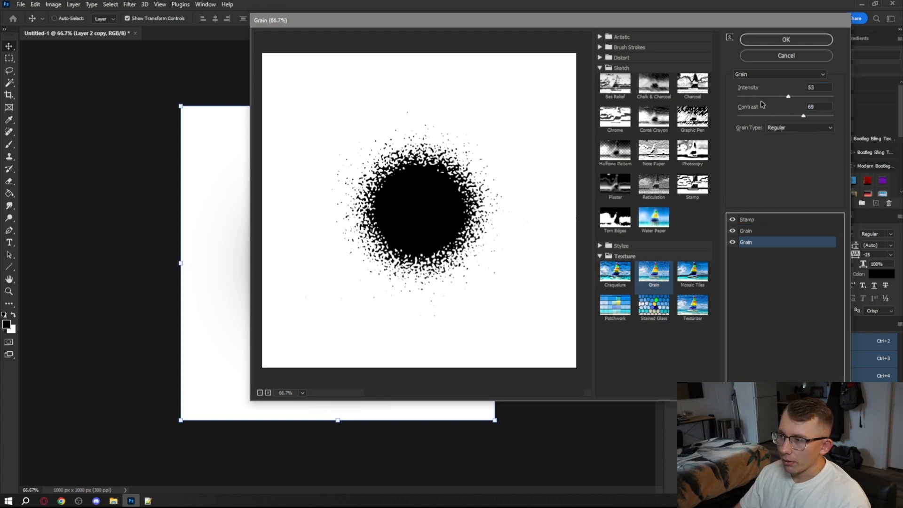
pyautogui.moveTo(803, 115); pyautogui.dragTo(790, 101)
# Set the Stamp effect's Light/Dark Balance to 27, fine-tune its Smoothness, and apply the Filter Gallery effects
pyautogui.click(753, 219)
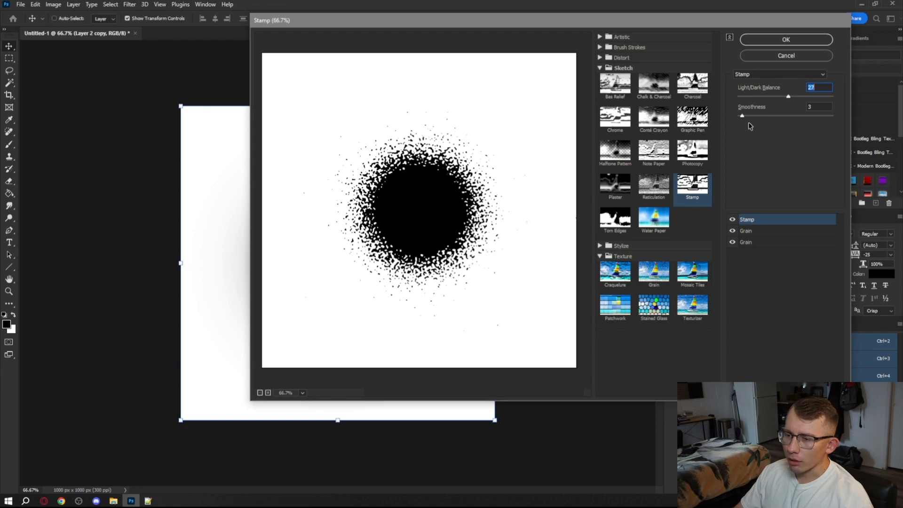
pyautogui.moveTo(742, 117); pyautogui.dragTo(744, 116)
pyautogui.click(763, 43)
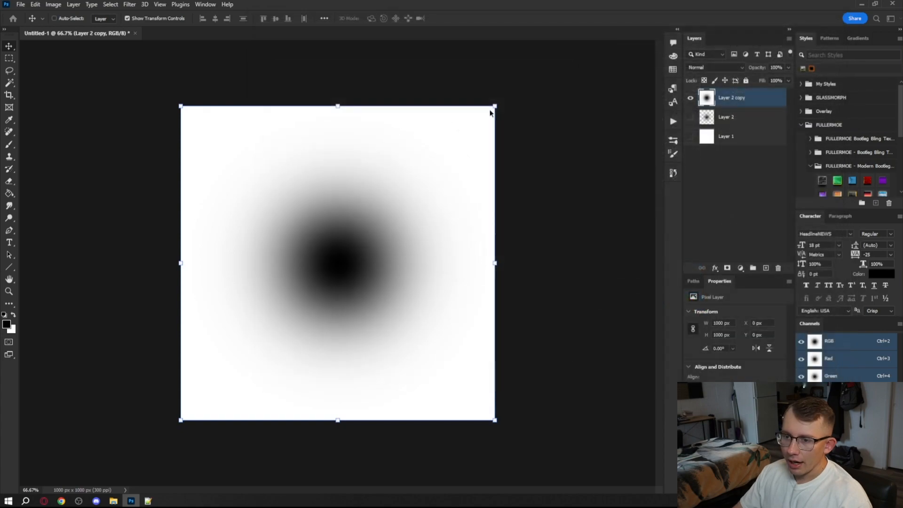
# Inspect the grainy dab up close and turn on the visibility of Layer 2 and Layer 1
pyautogui.scroll(2, 337, 257)
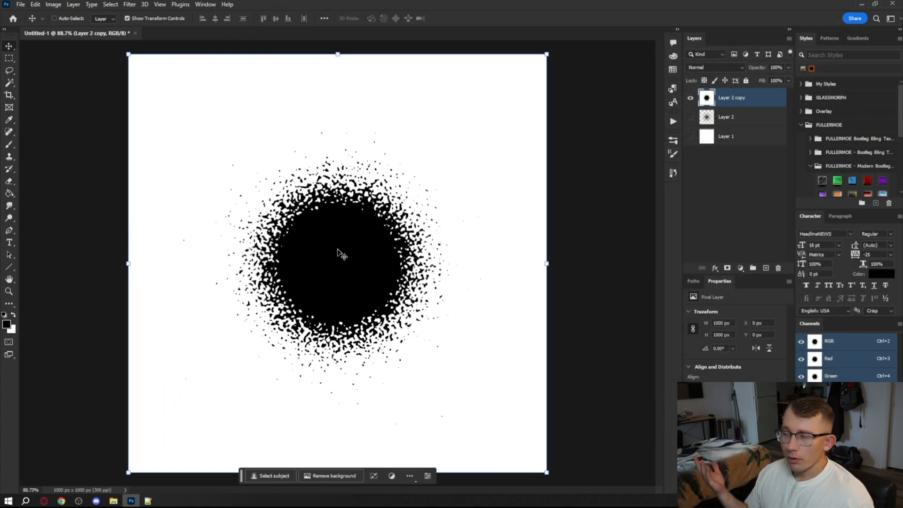
pyautogui.click(691, 98)
pyautogui.click(691, 98)
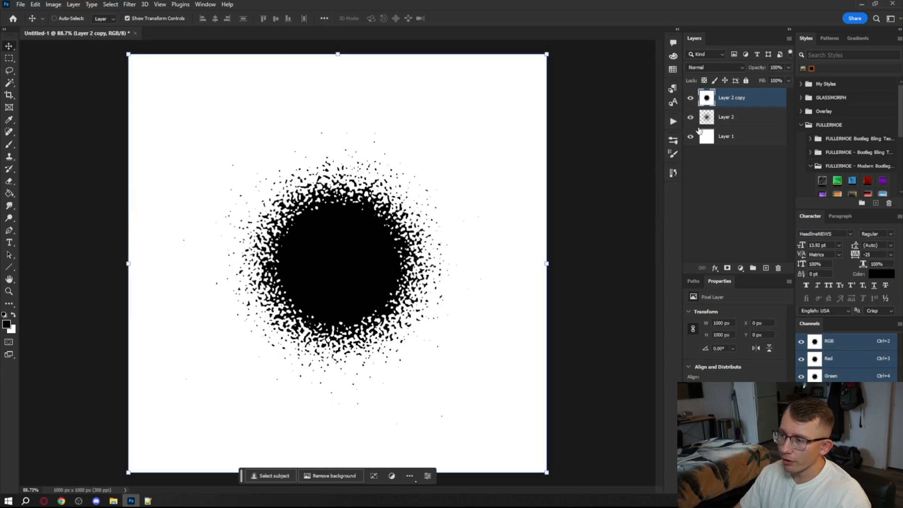
# Create three copies of the unfiltered soft dab merged with white, placed above Layer 2
pyautogui.click(727, 118)
pyautogui.hotkey('ctrl', 'j')
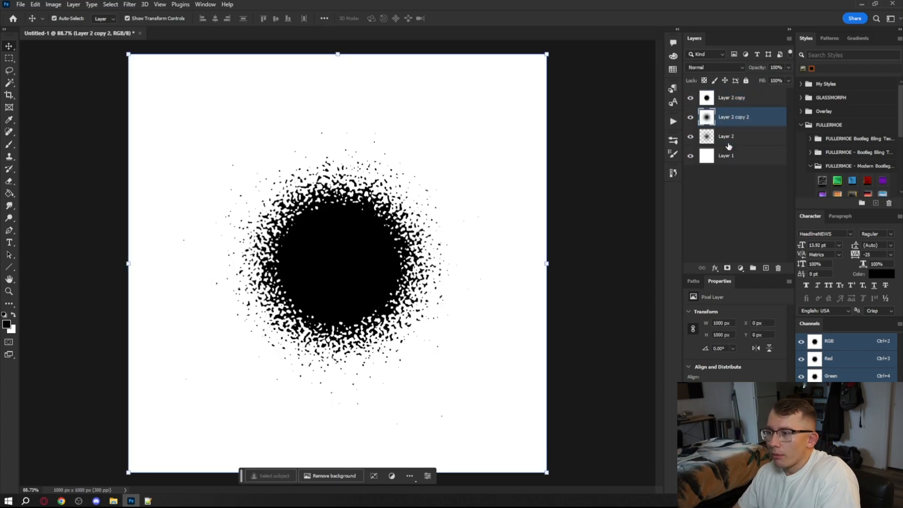
pyautogui.hotkey('ctrl', 'j')
pyautogui.hotkey('ctrl', 'j')
# Group the original soft dab layer, Layer 2, with the white background, Layer 1
pyautogui.click(729, 175)
pyautogui.keyDown('shift'); pyautogui.click(732, 194); pyautogui.keyUp('shift')
pyautogui.hotkey('ctrl', 'g')
# Hide the finished grainy layer and open the Filter Gallery on an unfiltered dab copy, fitting its preview
pyautogui.click(690, 98)
pyautogui.click(727, 117)
pyautogui.click(130, 4)
pyautogui.click(141, 54)
pyautogui.click(268, 393)
# Lower the Enlarged Grain effect's Intensity and raise the Regular Grain effect's Intensity
pyautogui.click(752, 231)
pyautogui.moveTo(762, 96); pyautogui.dragTo(748, 96)
pyautogui.click(752, 242)
pyautogui.moveTo(776, 96); pyautogui.dragTo(804, 96)
# Raise the Stamp effect's Smoothness slightly for the second texture variation
pyautogui.click(753, 231)
pyautogui.click(752, 220)
pyautogui.moveTo(746, 116); pyautogui.dragTo(749, 116)
# Lower the Enlarged Grain effect's Contrast, set the Regular Grain effect's Intensity to 77, and apply the filters to Layer 2 copy 2
pyautogui.click(752, 230)
pyautogui.moveTo(814, 116); pyautogui.dragTo(785, 115)
pyautogui.click(753, 241)
pyautogui.moveTo(786, 96); pyautogui.dragTo(811, 97)
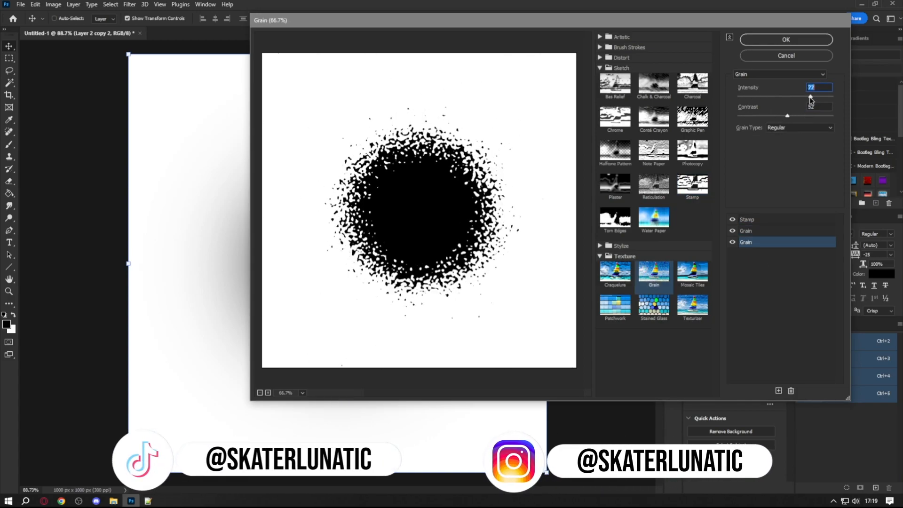
pyautogui.click(786, 39)
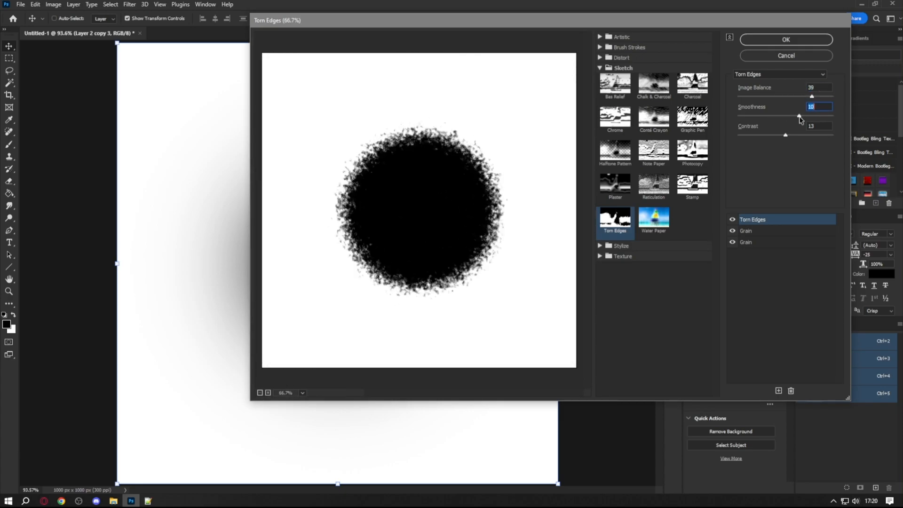
# Lower the Torn Edges effect's Image Balance and fine-tune the Grain effect's Contrast for the remaining texture variations
pyautogui.moveTo(811, 96); pyautogui.dragTo(806, 97)
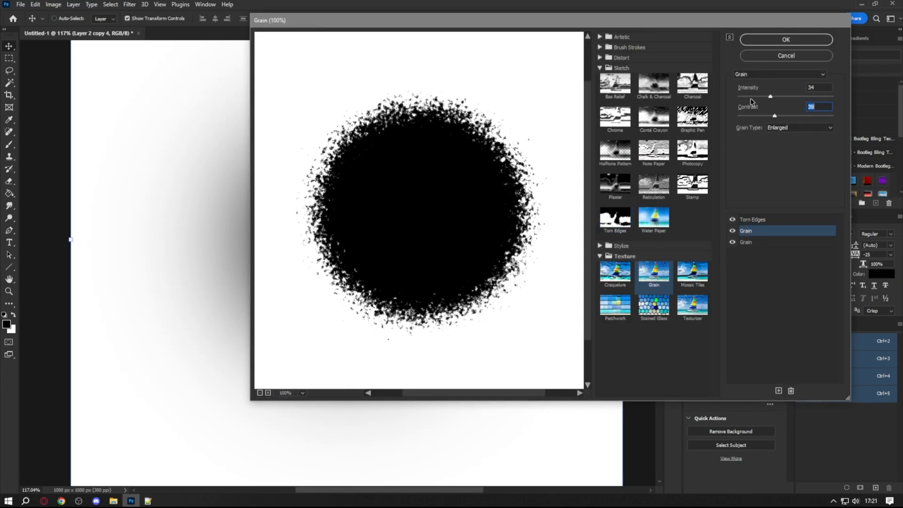
pyautogui.moveTo(802, 116); pyautogui.dragTo(795, 118)
pyautogui.click(753, 219)
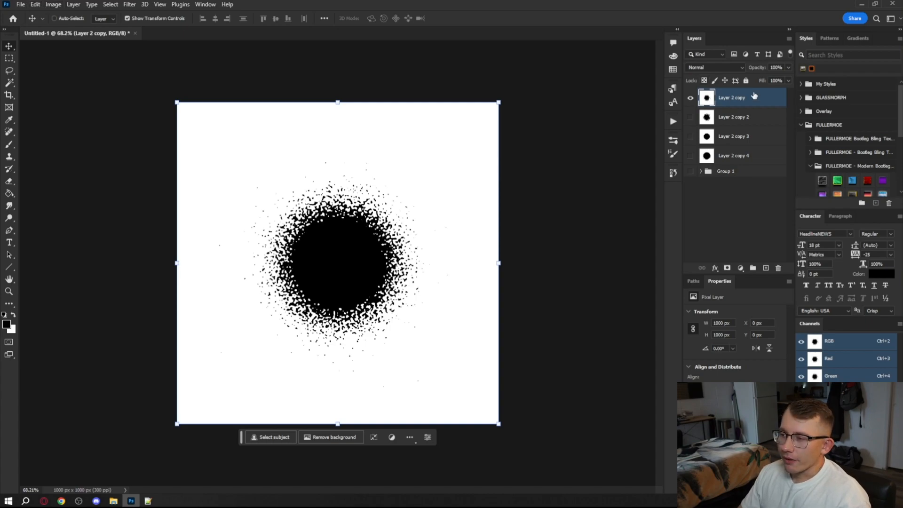
# Define the stippled dab on Layer 2 copy as a brush preset named Grunge 3
pyautogui.click(34, 4)
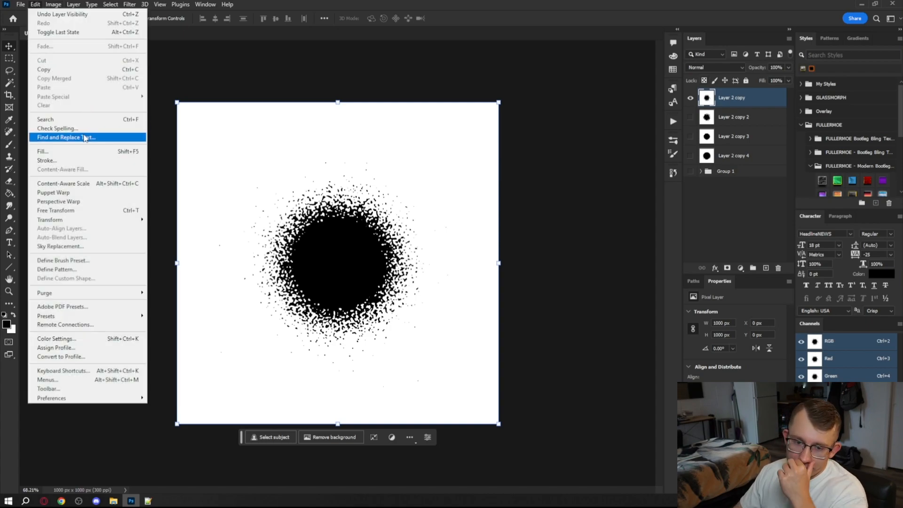
pyautogui.click(63, 261)
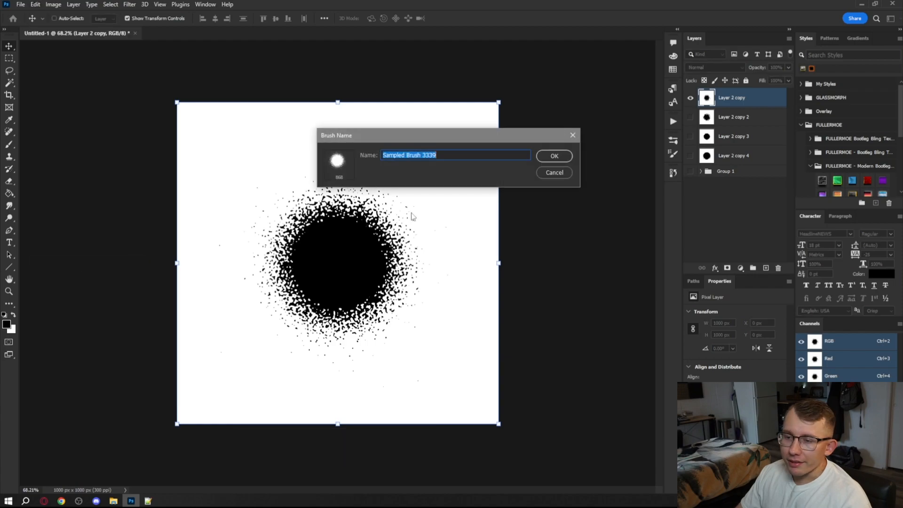
pyautogui.write('G')
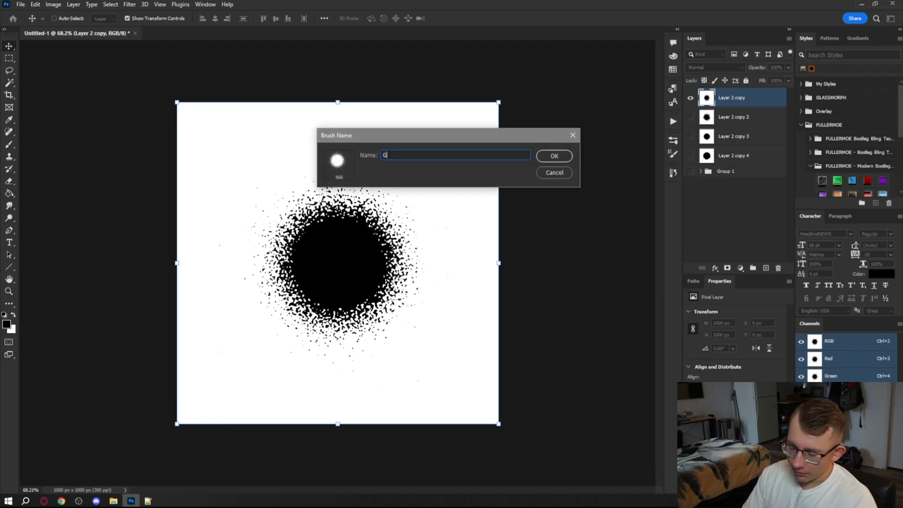
pyautogui.click(554, 152)
# Show Layer 2 copy 2 instead of Layer 2 copy and define it as a brush preset named Grunge 4
pyautogui.click(690, 117)
pyautogui.click(692, 98)
pyautogui.click(722, 117)
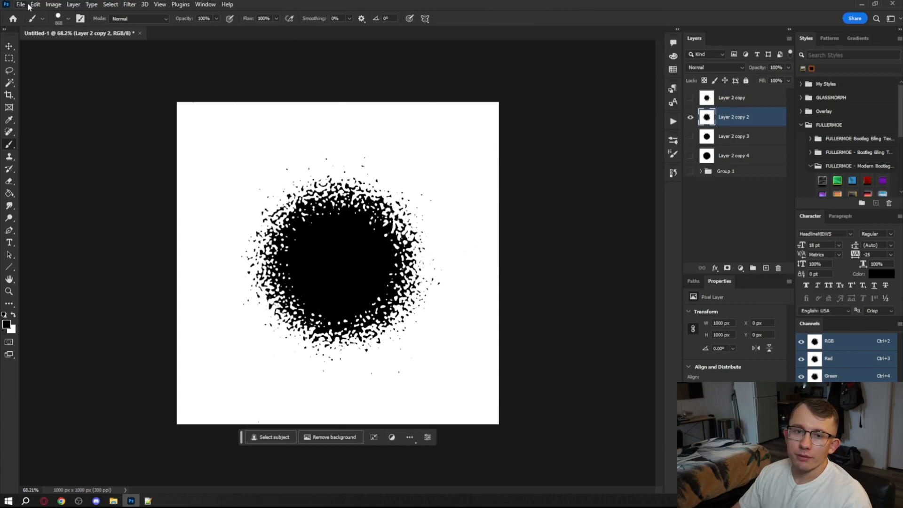
pyautogui.click(34, 4)
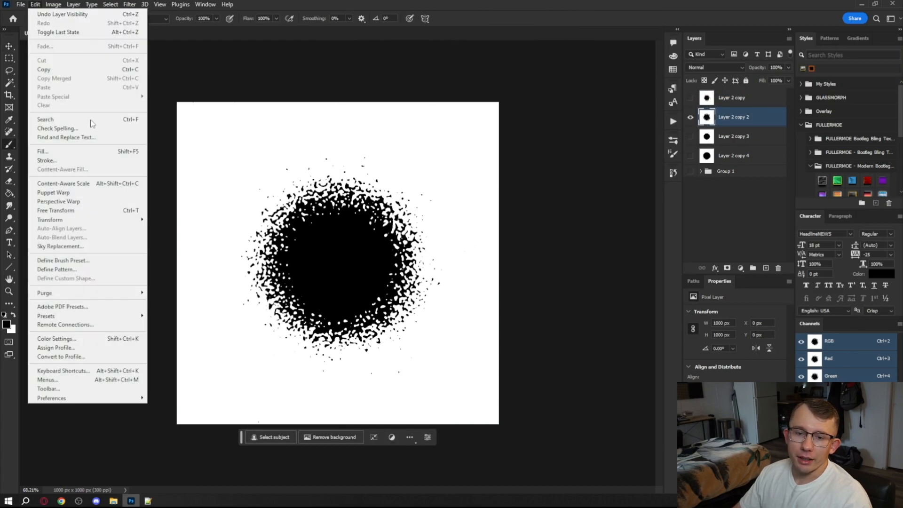
pyautogui.click(66, 260)
pyautogui.write('Grung')
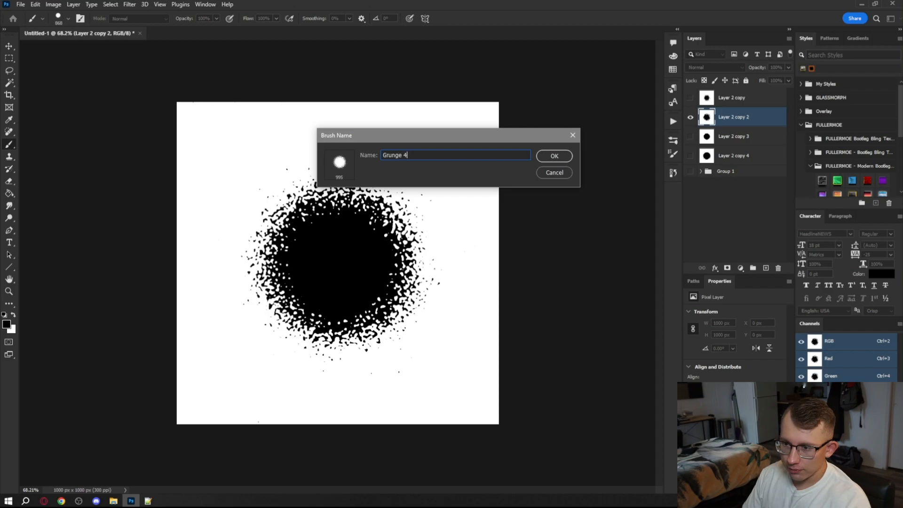
pyautogui.write('e 4')
pyautogui.press('Return')
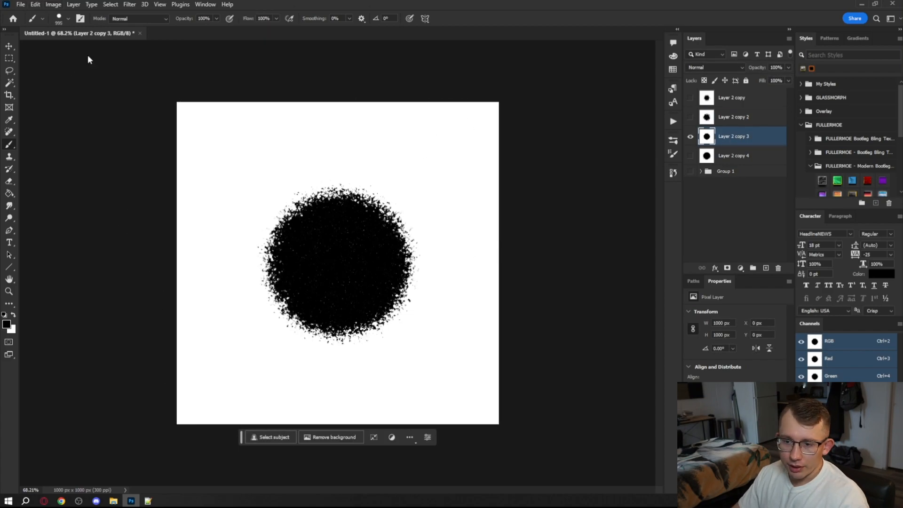
# Paint over the white specks inside the dab on Layer 2 copy 3 in black with a reduced Hard Round brush
pyautogui.scroll(4, 327, 284)
pyautogui.scroll(-5, 327, 284)
pyautogui.scroll(9, 319, 271)
pyautogui.scroll(4, 319, 271)
pyautogui.scroll(-2, 340, 270)
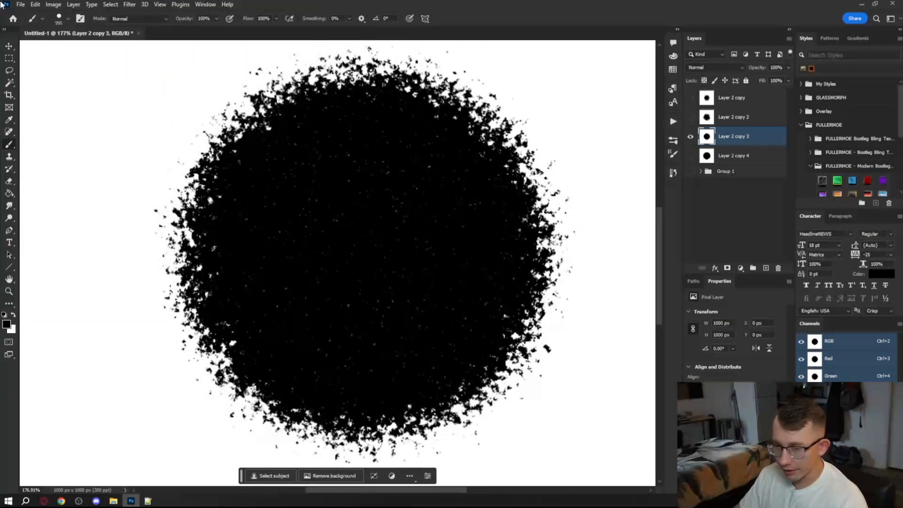
pyautogui.rightClick(71, 46)
pyautogui.click(226, 128)
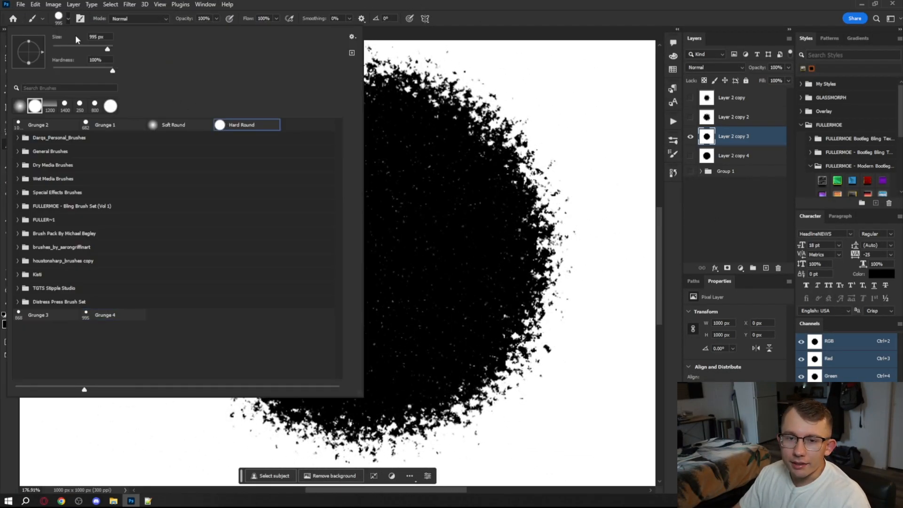
pyautogui.click(69, 16)
pyautogui.press('[')
pyautogui.press('[')
pyautogui.press('[')
pyautogui.press('[')
pyautogui.press('[')
pyautogui.press('[')
pyautogui.press('[')
pyautogui.press('[')
pyautogui.press('[')
pyautogui.press('[')
pyautogui.press('[')
pyautogui.press('[')
pyautogui.press('[')
pyautogui.press('[')
pyautogui.press('[')
pyautogui.press('[')
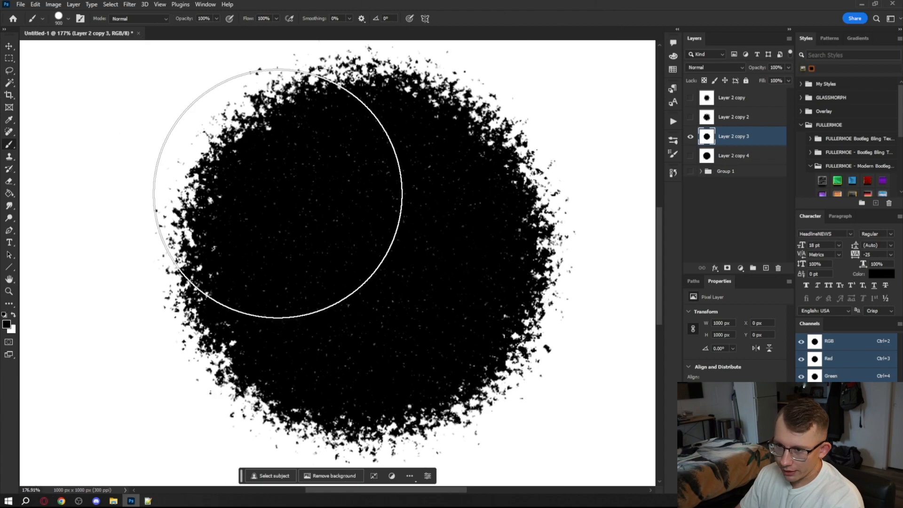
pyautogui.moveTo(370, 123)
pyautogui.mouseDown()
pyautogui.moveTo(254, 198)
pyautogui.moveTo(251, 239)
pyautogui.moveTo(320, 228)
pyautogui.moveTo(340, 302)
pyautogui.moveTo(294, 269)
pyautogui.moveTo(247, 283)
pyautogui.moveTo(256, 314)
pyautogui.moveTo(294, 353)
pyautogui.moveTo(351, 376)
pyautogui.moveTo(411, 355)
pyautogui.moveTo(471, 304)
pyautogui.moveTo(495, 225)
pyautogui.moveTo(492, 288)
pyautogui.moveTo(419, 341)
pyautogui.moveTo(439, 230)
pyautogui.mouseUp()
pyautogui.press('v')
# Define the cleaned-up dab on Layer 2 copy 3 as a brush preset named Grunge 5
pyautogui.scroll(-10, 379, 244)
pyautogui.scroll(2, 332, 241)
pyautogui.click(36, 4)
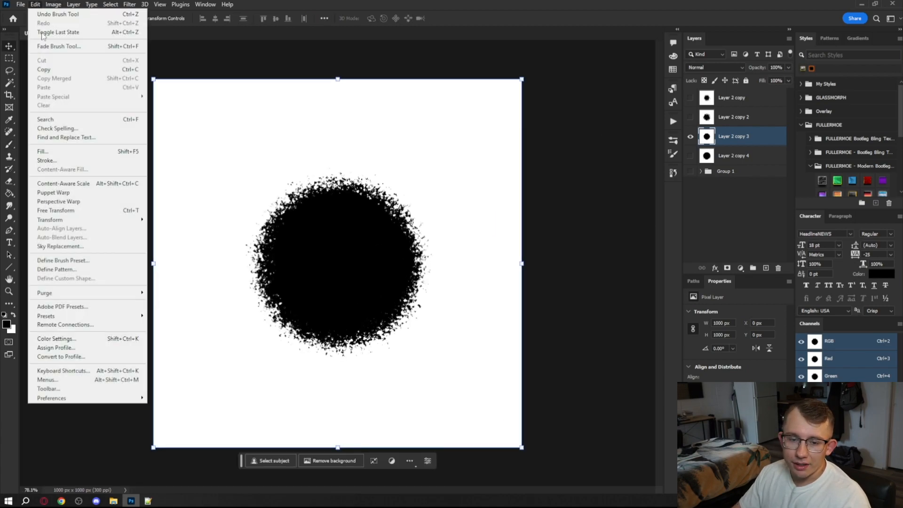
pyautogui.click(84, 260)
pyautogui.write('Gru')
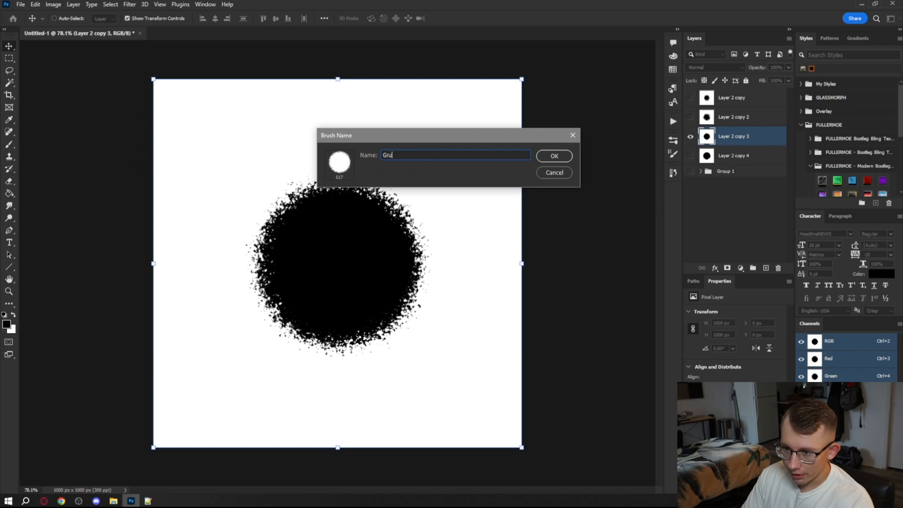
pyautogui.press('Return')
# Show Layer 2 copy 4 instead of Layer 2 copy 3 and define it as a brush preset named Grunge 6
pyautogui.click(690, 138)
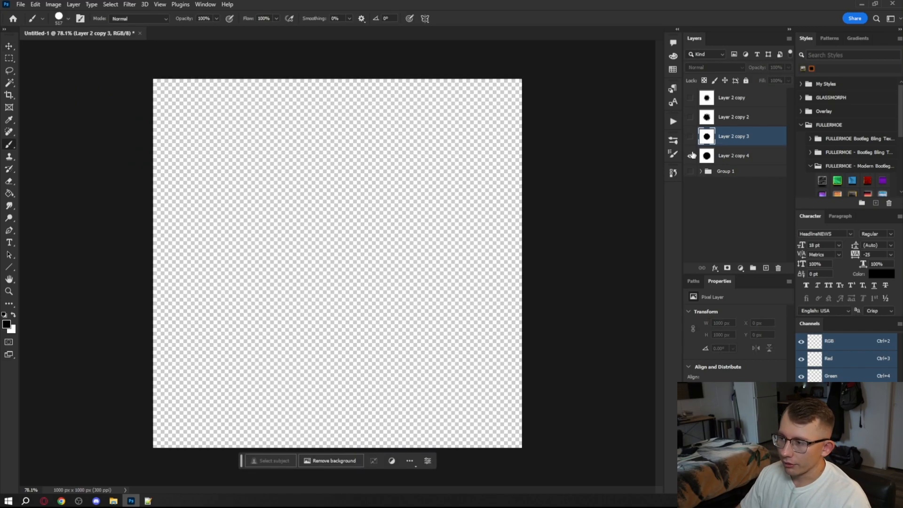
pyautogui.click(690, 155)
pyautogui.click(734, 155)
pyautogui.click(35, 4)
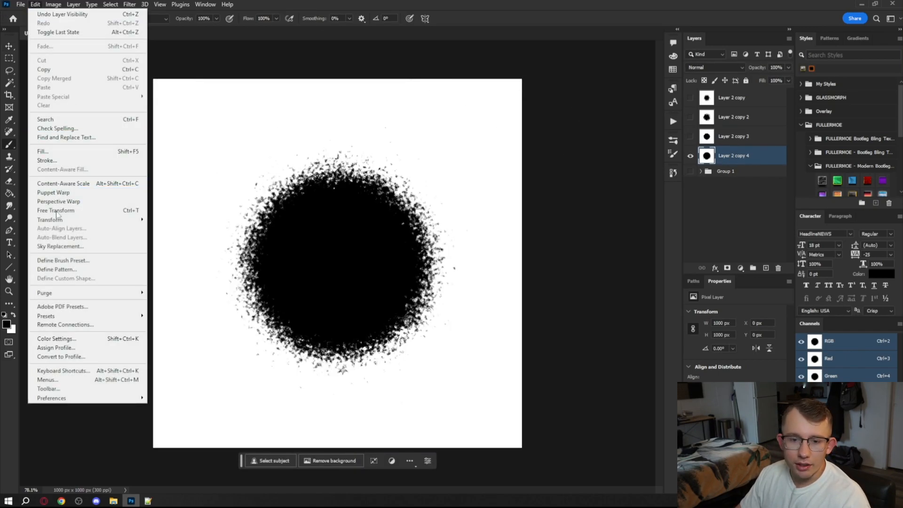
pyautogui.click(70, 258)
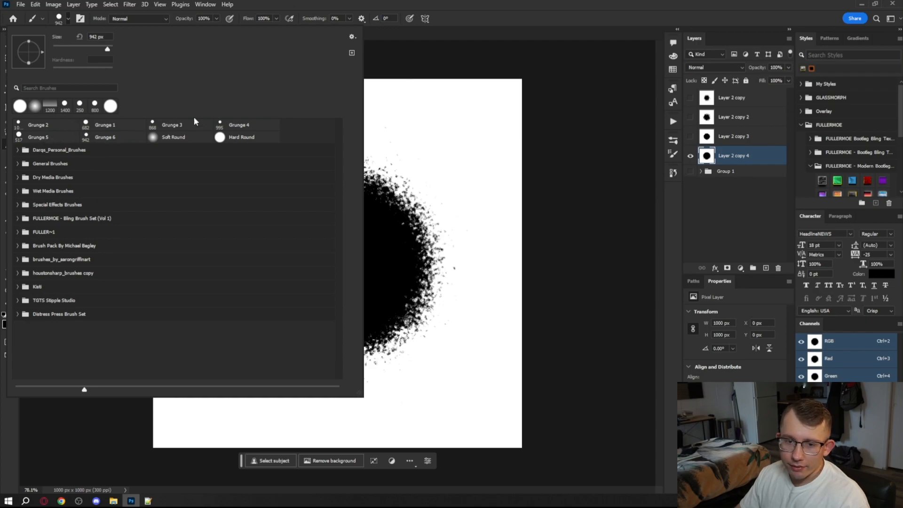
pyautogui.click(66, 19)
# Create a new document from the Main Poster 2 preset, 16 x 20 in at 300 ppi
pyautogui.click(20, 4)
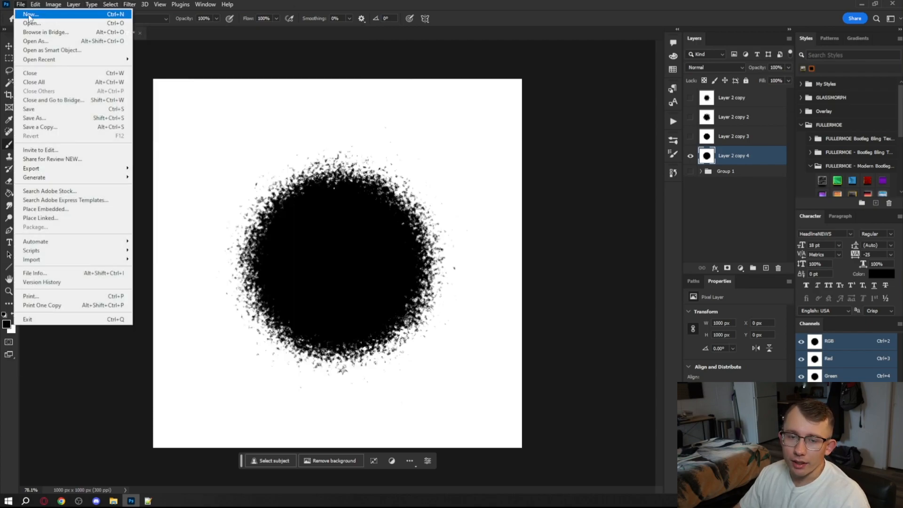
pyautogui.click(29, 16)
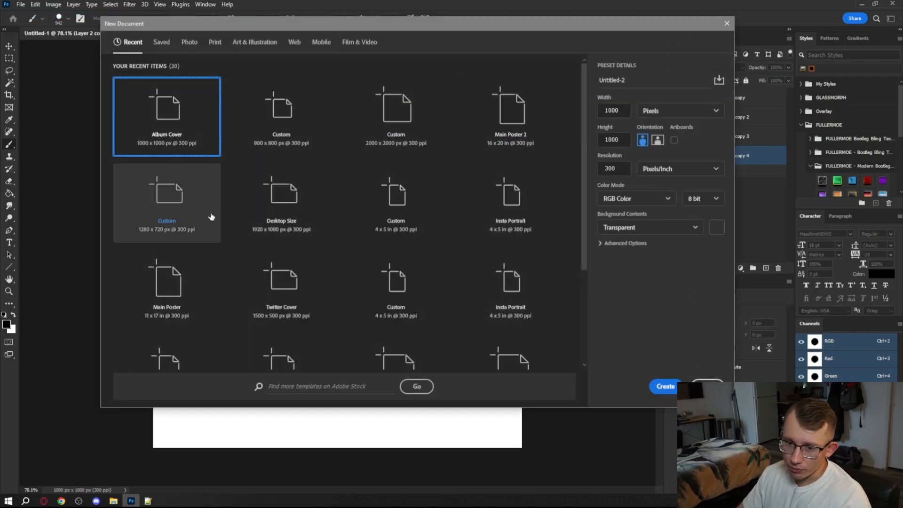
pyautogui.doubleClick(511, 117)
# Add a new layer above Layer 1, fill Layer 1 with black, and ready a white brush on the new layer
pyautogui.press('g')
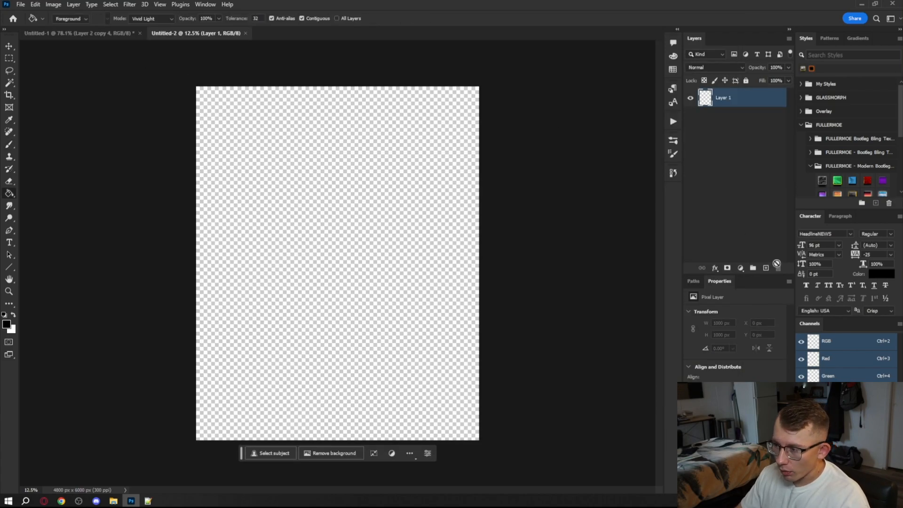
pyautogui.click(767, 267)
pyautogui.click(730, 118)
pyautogui.click(346, 247)
pyautogui.press('v')
pyautogui.click(731, 100)
pyautogui.press('b')
pyautogui.press('x')
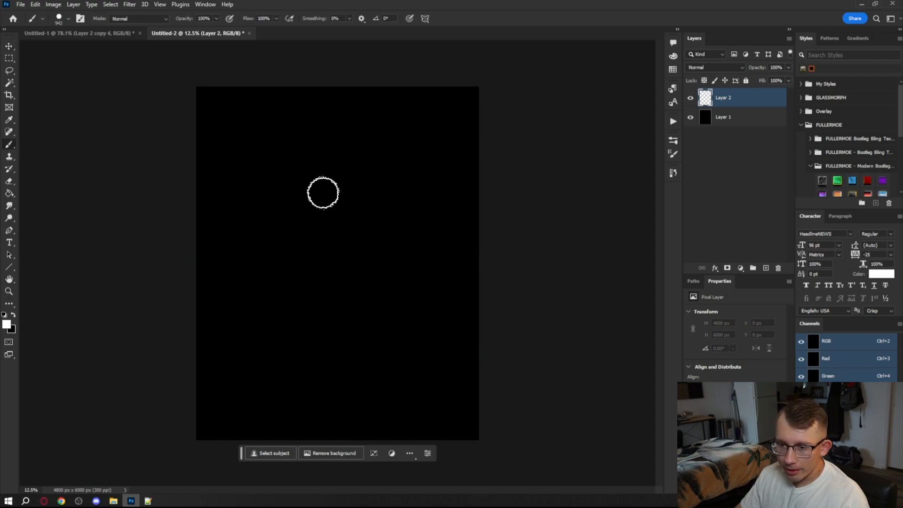
# Try white Grunge 6 test strokes on the empty layer and undo them
pyautogui.hotkey('ctrl', '+')
pyautogui.moveTo(254, 137); pyautogui.dragTo(385, 268)
pyautogui.scroll(2, 318, 183)
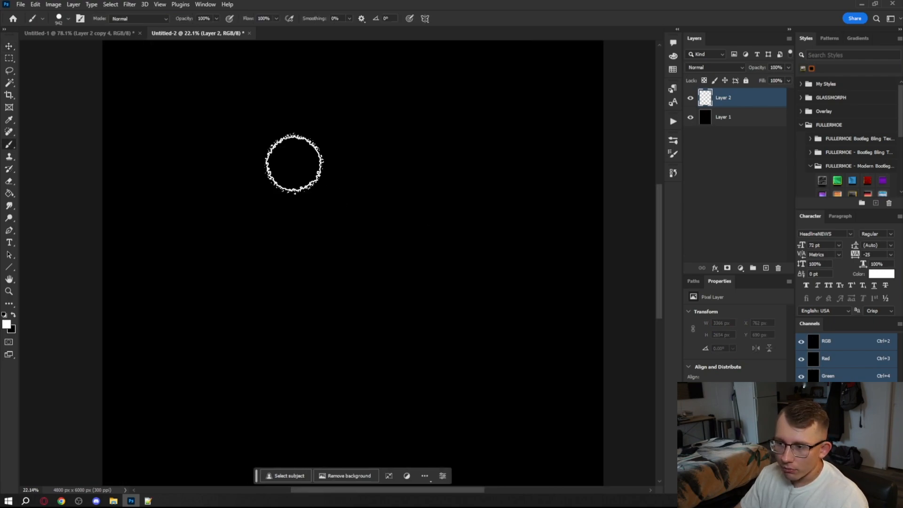
pyautogui.moveTo(237, 159); pyautogui.dragTo(496, 146)
pyautogui.scroll(-1, 330, 157)
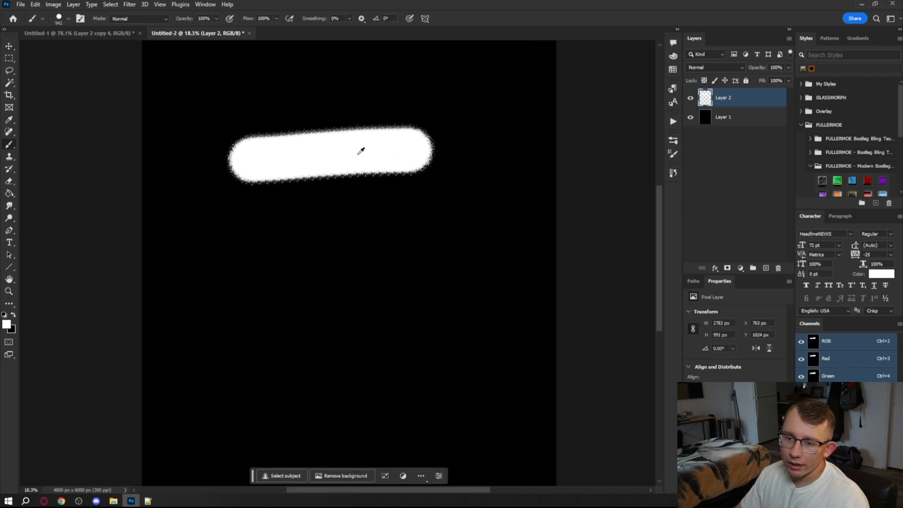
pyautogui.hotkey('ctrl', 'z')
# Set the Angle Jitter in the brush's Shape Dynamics to 81%
pyautogui.click(673, 154)
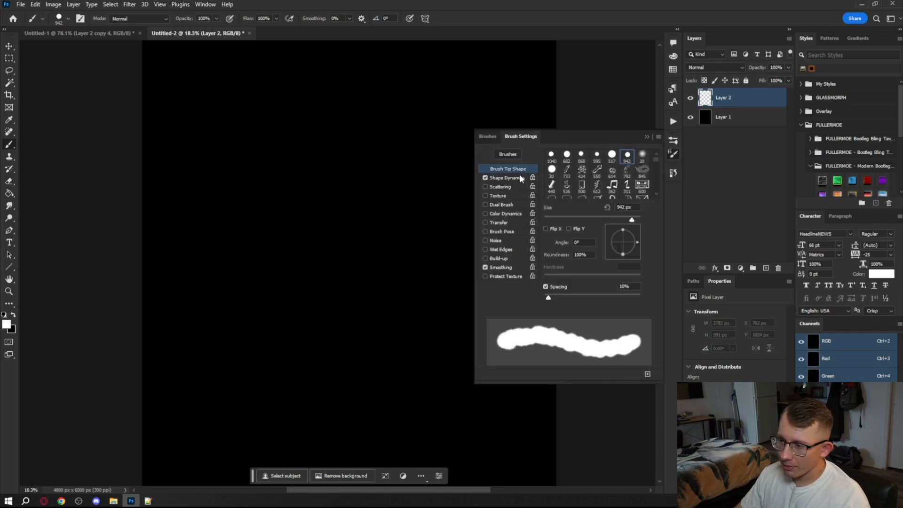
pyautogui.click(506, 177)
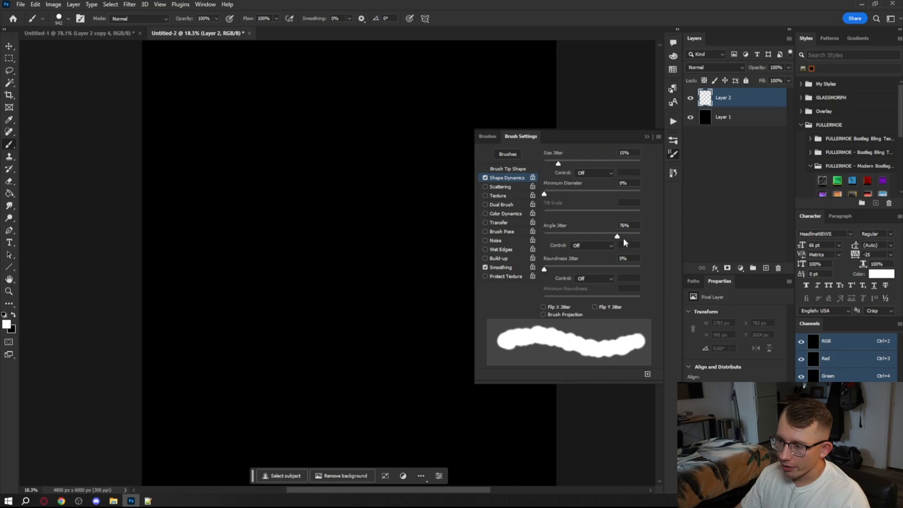
pyautogui.moveTo(601, 235); pyautogui.dragTo(623, 238)
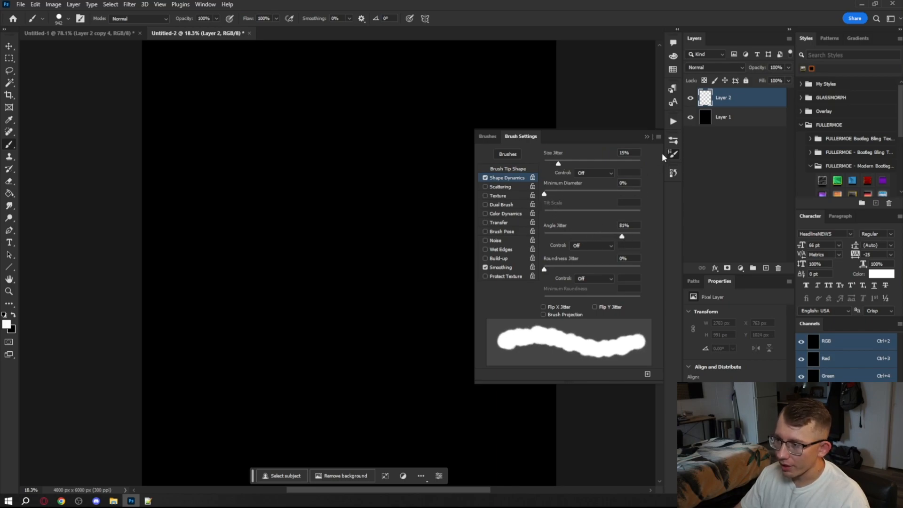
pyautogui.click(673, 154)
# Try a large freehand stroke across the canvas with the jittered Grunge 6 brush and undo it
pyautogui.moveTo(217, 136)
pyautogui.mouseDown()
pyautogui.moveTo(359, 145)
pyautogui.moveTo(353, 202)
pyautogui.moveTo(284, 260)
pyautogui.moveTo(458, 267)
pyautogui.moveTo(427, 95)
pyautogui.moveTo(223, 83)
pyautogui.moveTo(182, 185)
pyautogui.moveTo(223, 297)
pyautogui.moveTo(496, 311)
pyautogui.moveTo(528, 299)
pyautogui.mouseUp()
pyautogui.hotkey('ctrl', 'z')
pyautogui.scroll(1, 329, 197)
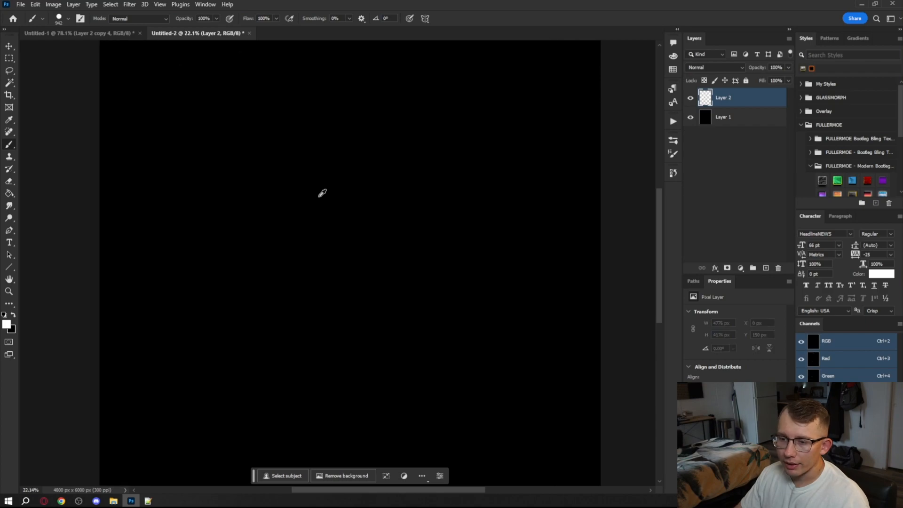
# Paint a white horizontal Grunge 6 stroke near the canvas's upper edge and a longer 517 px Grunge 5 stroke below it
pyautogui.scroll(-2, 325, 194)
pyautogui.moveTo(230, 133); pyautogui.dragTo(381, 123)
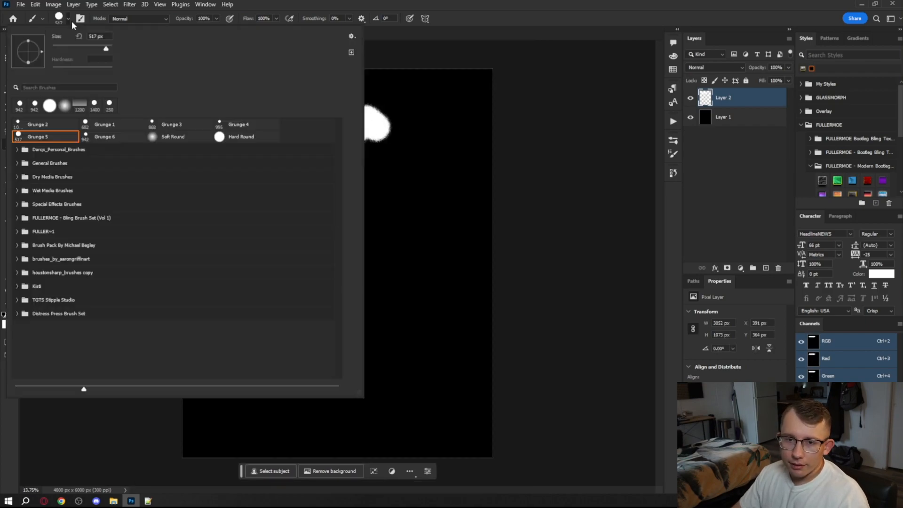
pyautogui.moveTo(225, 178); pyautogui.dragTo(461, 162)
pyautogui.scroll(2, 294, 182)
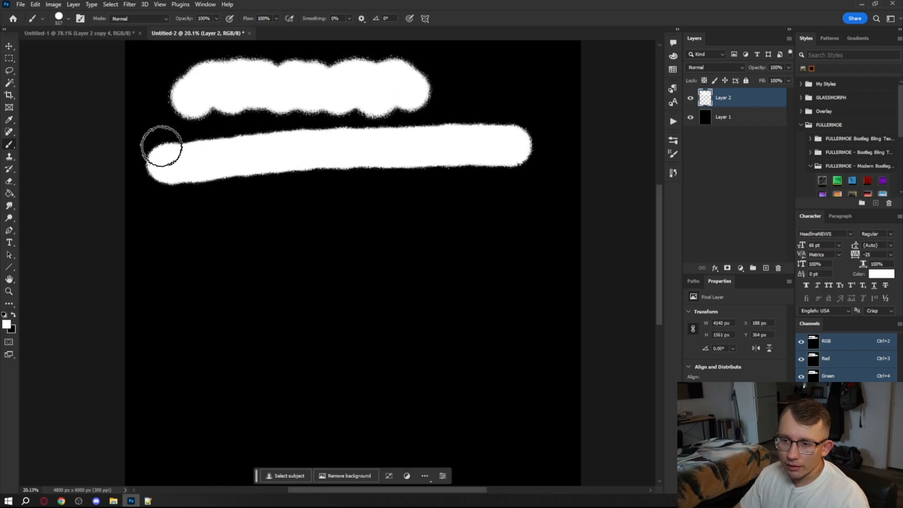
# Paint a third white horizontal stroke below the others with the Grunge 4 brush at 995 px
pyautogui.click(68, 18)
pyautogui.press('Return')
pyautogui.moveTo(176, 242); pyautogui.dragTo(539, 237)
# Paint a fourth white horizontal stroke below the others with the Grunge 3 brush
pyautogui.click(80, 18)
pyautogui.click(68, 19)
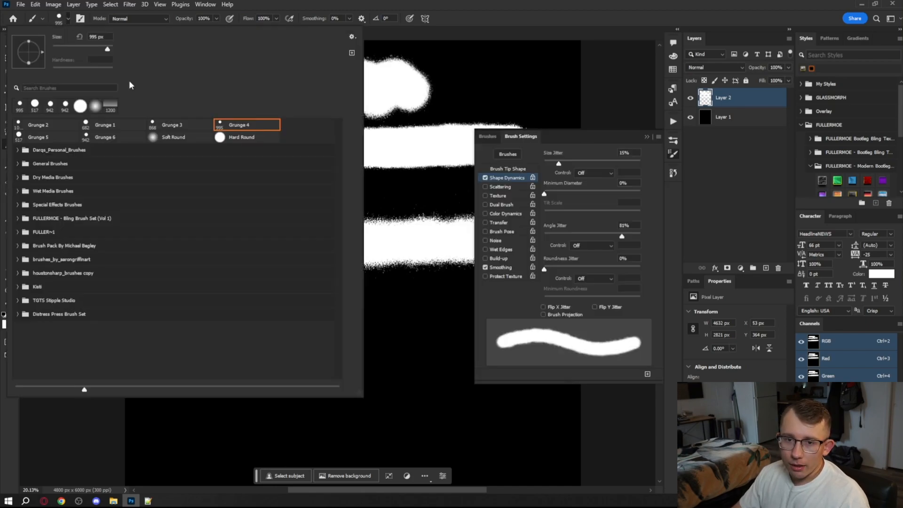
pyautogui.click(152, 126)
pyautogui.click(141, 342)
pyautogui.moveTo(141, 343); pyautogui.dragTo(541, 343)
pyautogui.hotkey('ctrl', 'z')
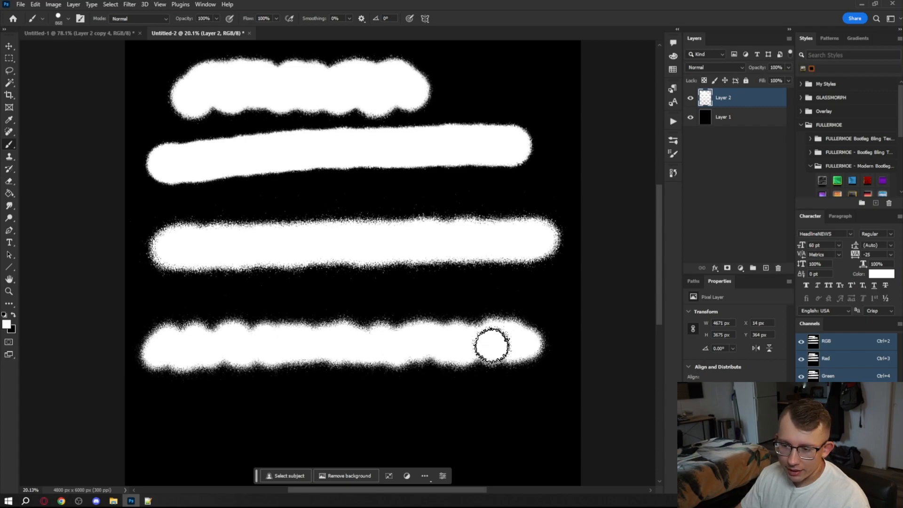
# Examine the grainy edge textures of the painted strokes up close
pyautogui.scroll(-1, 348, 249)
pyautogui.press('v')
pyautogui.scroll(7, 322, 292)
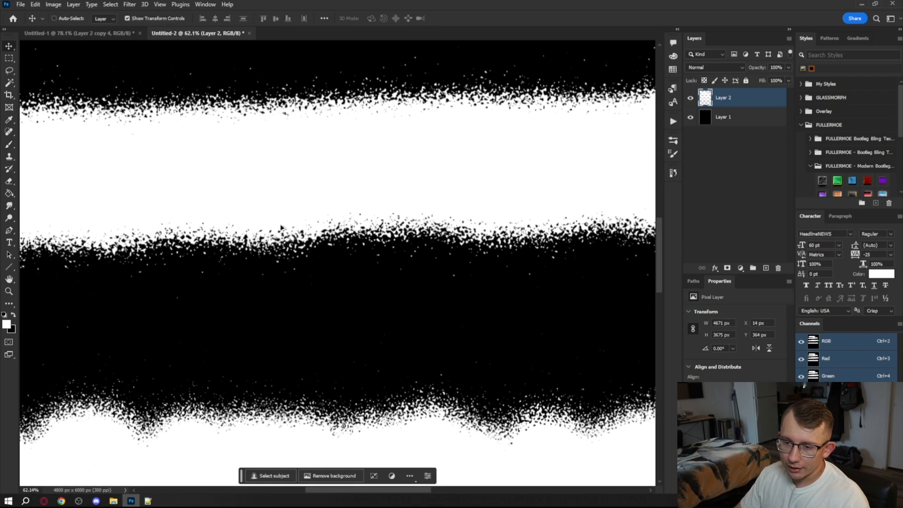
pyautogui.scroll(-6, 274, 230)
pyautogui.scroll(4, 246, 111)
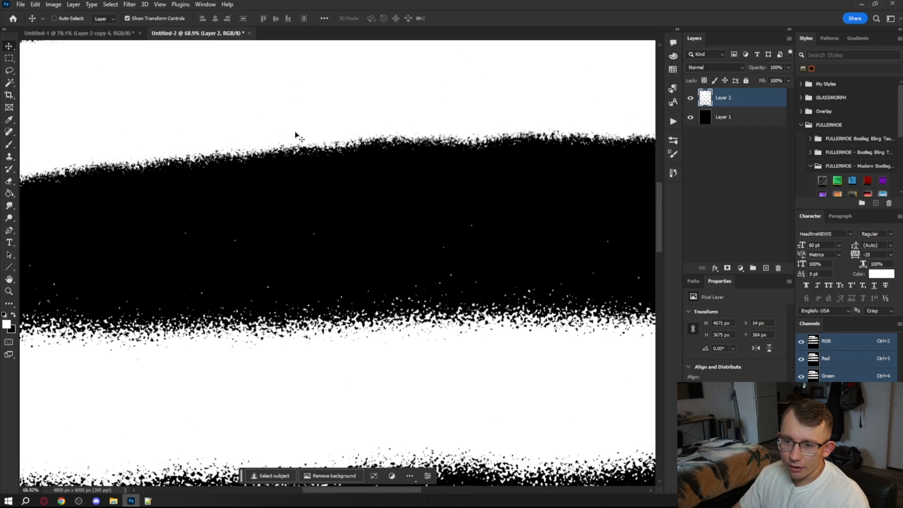
# Open Reign Hell.PSD from the Reign Hell folder in 2023 Projects
pyautogui.scroll(-4, 296, 142)
pyautogui.scroll(4, 333, 143)
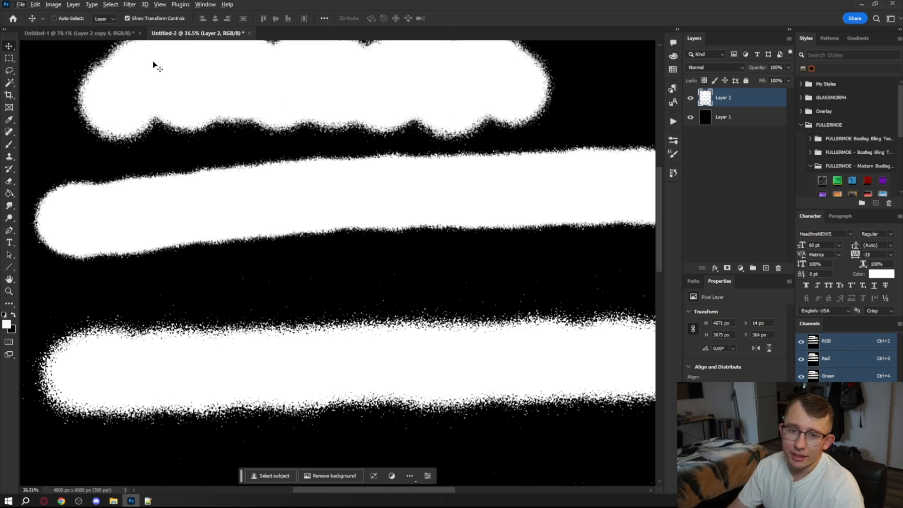
pyautogui.click(19, 9)
pyautogui.click(28, 25)
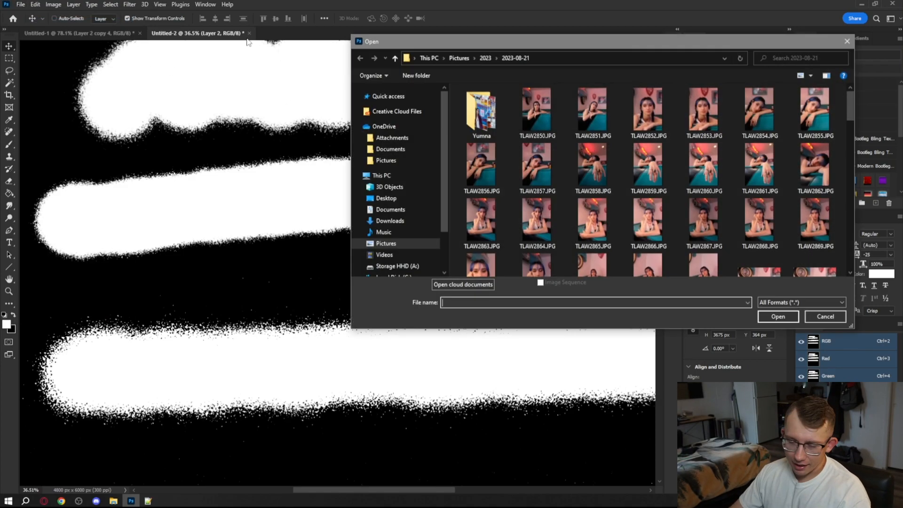
pyautogui.moveTo(581, 45); pyautogui.dragTo(380, 42)
pyautogui.click(190, 206)
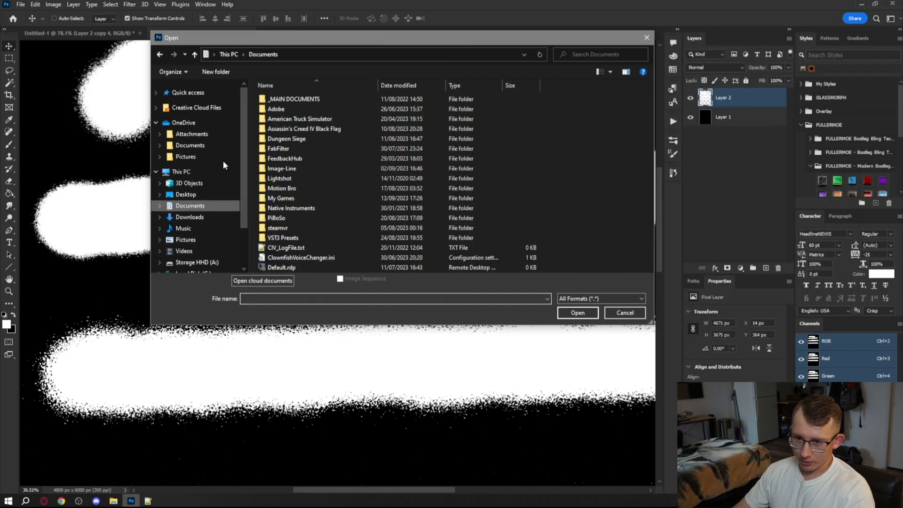
pyautogui.doubleClick(276, 101)
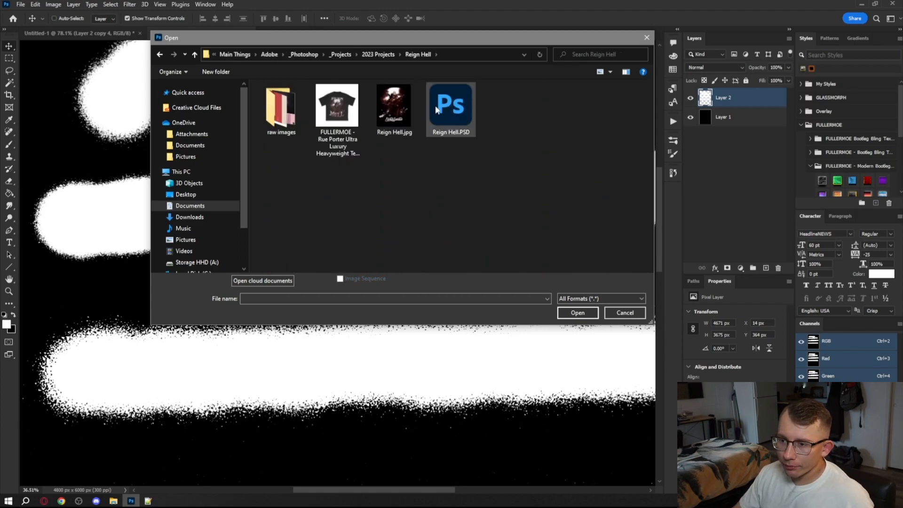
pyautogui.click(442, 112)
pyautogui.doubleClick(442, 112)
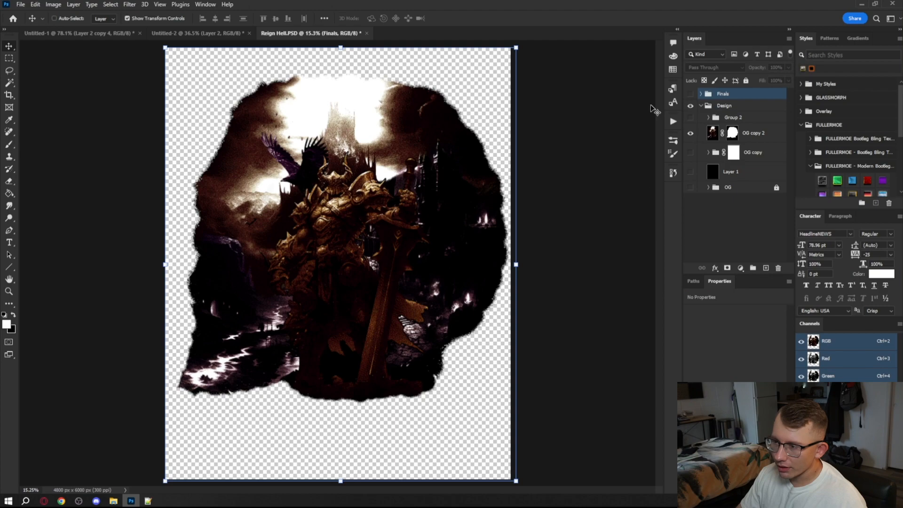
# Show the black Layer 1 and replace the OG copy 2 layer's mask with a new blank white one
pyautogui.click(690, 172)
pyautogui.rightClick(733, 133)
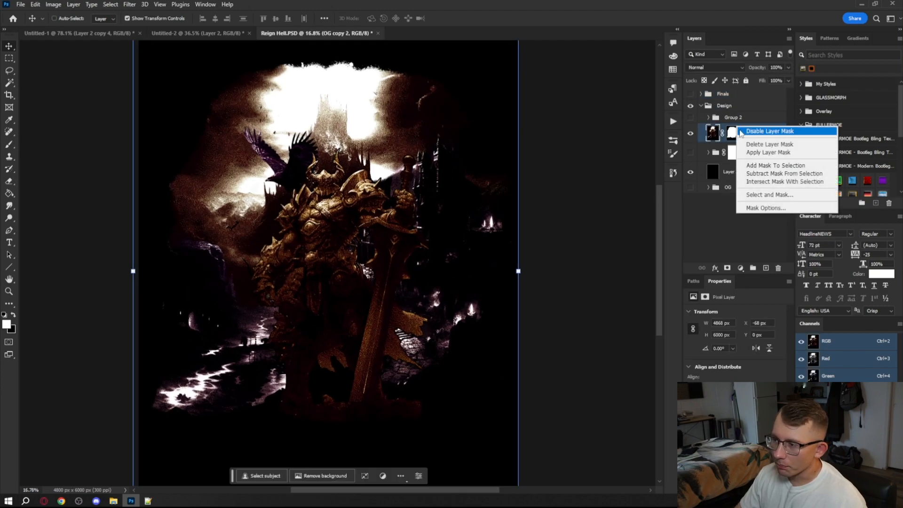
pyautogui.click(748, 131)
pyautogui.rightClick(733, 134)
pyautogui.click(764, 137)
pyautogui.rightClick(733, 133)
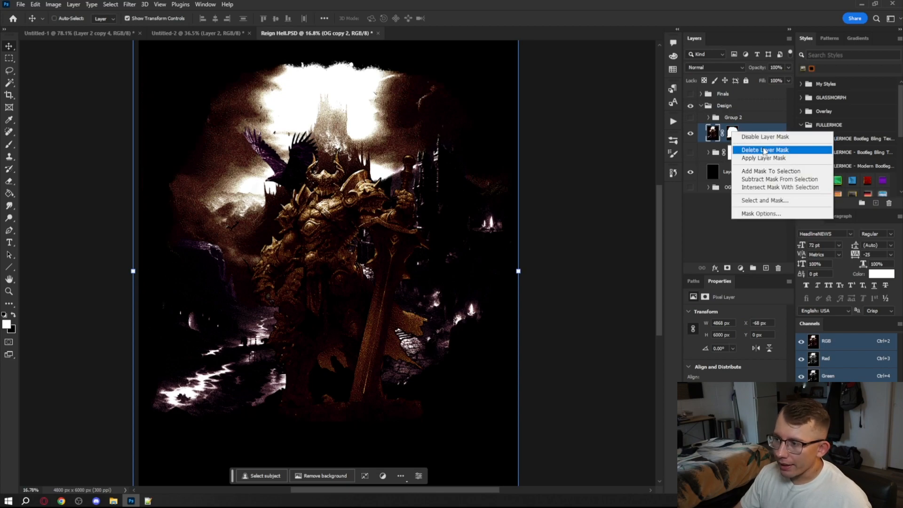
pyautogui.click(753, 144)
pyautogui.click(727, 268)
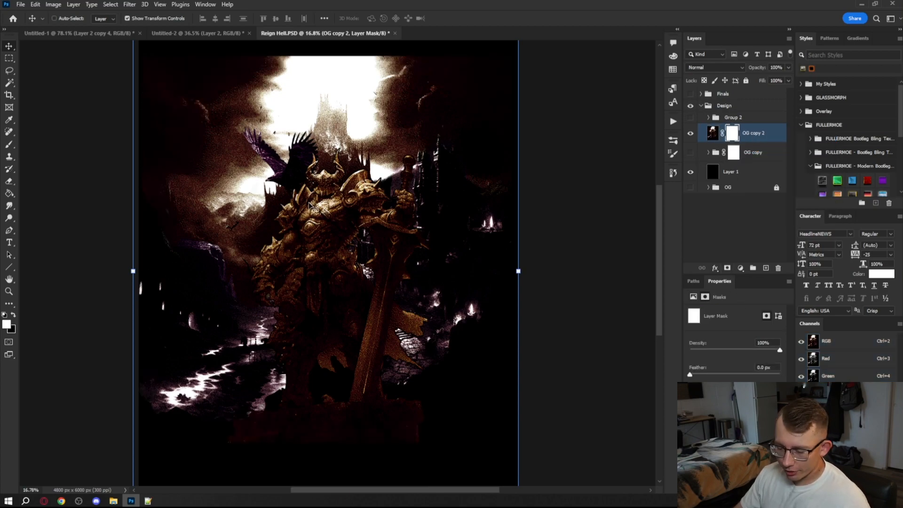
# Mask out the artwork's upper-left corner and left side in black with the Grunge 5 brush at 1000 px
pyautogui.press('b')
pyautogui.hotkey('ctrl', '-')
pyautogui.click(68, 18)
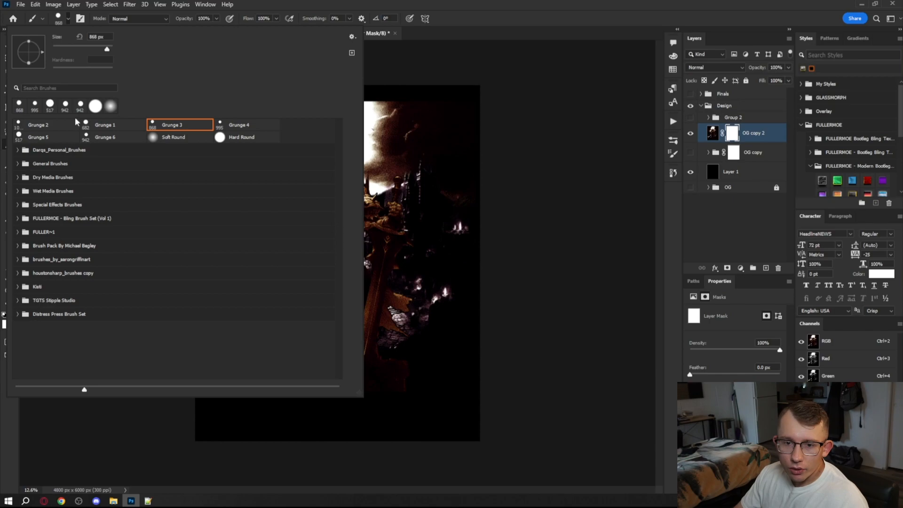
pyautogui.click(68, 19)
pyautogui.scroll(3, 272, 129)
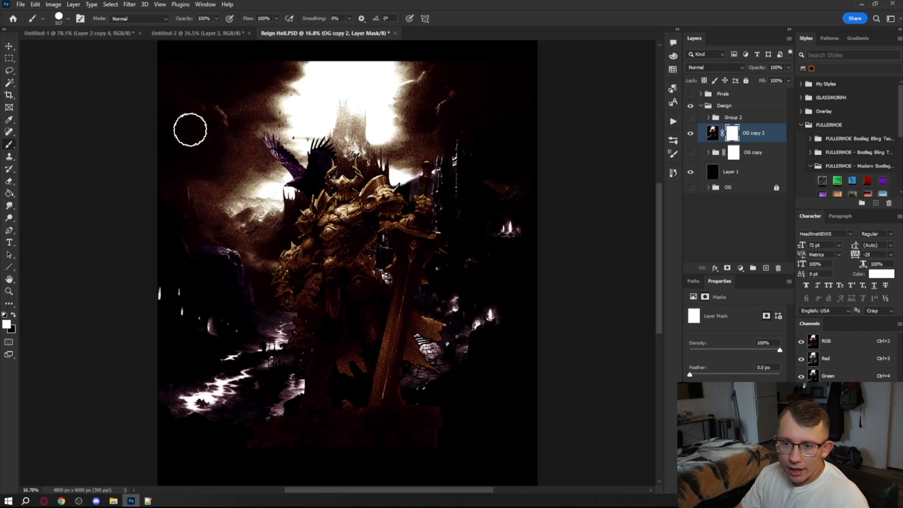
pyautogui.scroll(2, 221, 121)
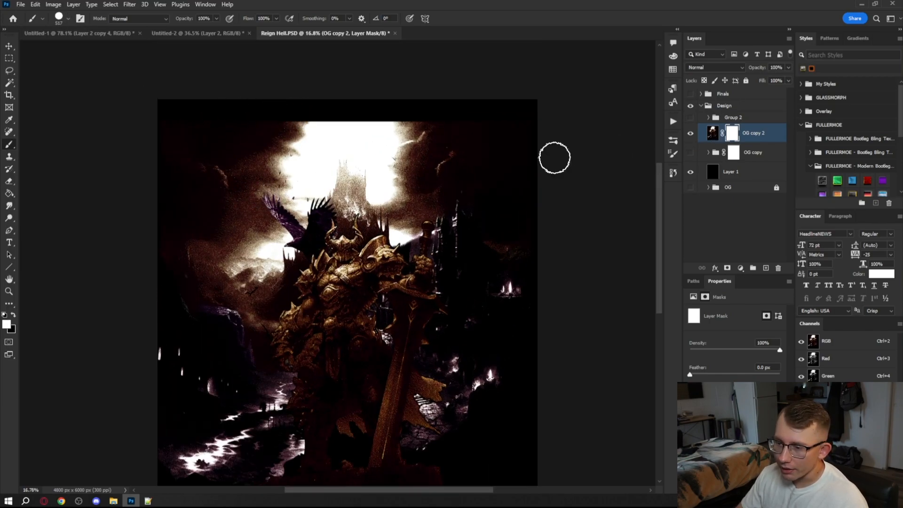
pyautogui.press('x')
pyautogui.scroll(1, 156, 175)
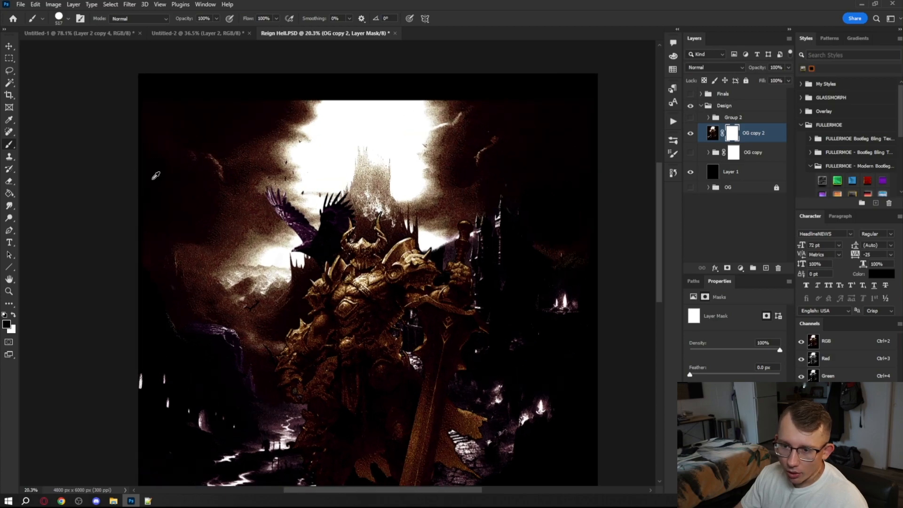
pyautogui.press(']')
pyautogui.press(']')
pyautogui.press(']')
pyautogui.press(']')
pyautogui.press(']')
pyautogui.moveTo(261, 105)
pyautogui.mouseDown()
pyautogui.moveTo(202, 170)
pyautogui.moveTo(175, 246)
pyautogui.moveTo(178, 153)
pyautogui.moveTo(137, 284)
pyautogui.moveTo(143, 357)
pyautogui.moveTo(182, 176)
pyautogui.moveTo(155, 346)
pyautogui.mouseUp()
pyautogui.scroll(-2, 161, 157)
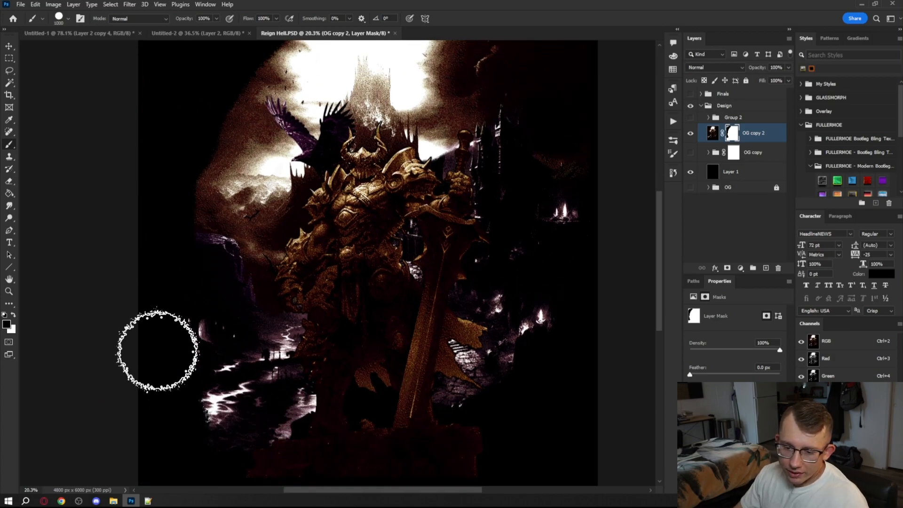
# Continue the black mask painting around the artwork's lower edge and lower-right corner
pyautogui.scroll(-1, 120, 289)
pyautogui.scroll(-1, 119, 289)
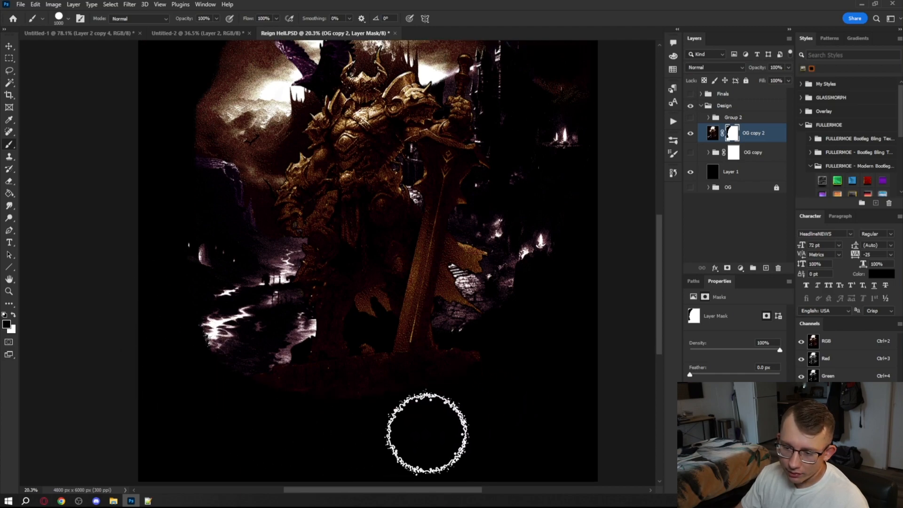
pyautogui.scroll(1, 579, 273)
# Mask out the artwork's upper-left and top edges in black with the Grunge 4 brush at 995 px
pyautogui.click(67, 20)
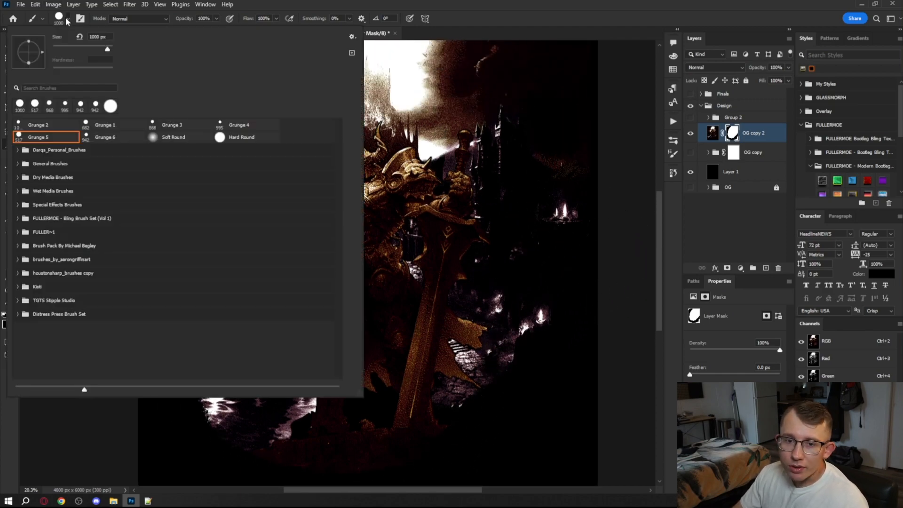
pyautogui.click(225, 126)
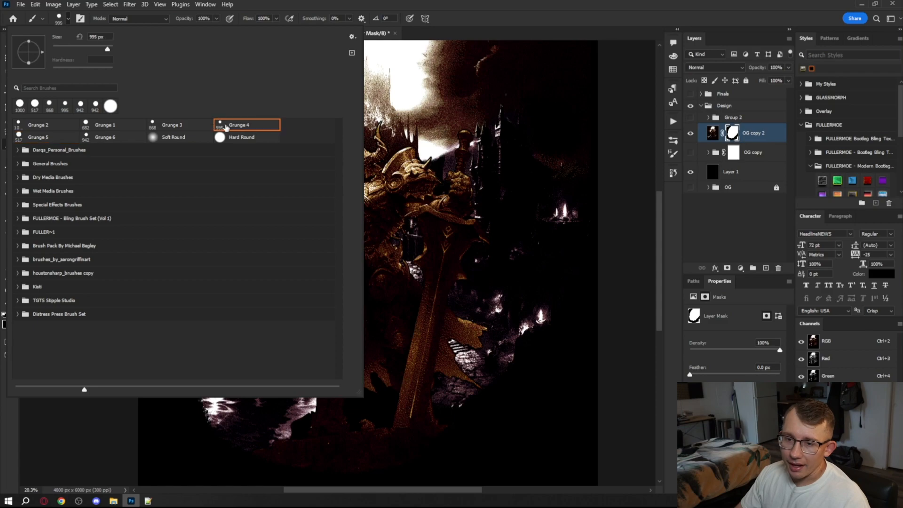
pyautogui.click(70, 19)
pyautogui.scroll(1, 298, 86)
pyautogui.moveTo(246, 132); pyautogui.dragTo(306, 56)
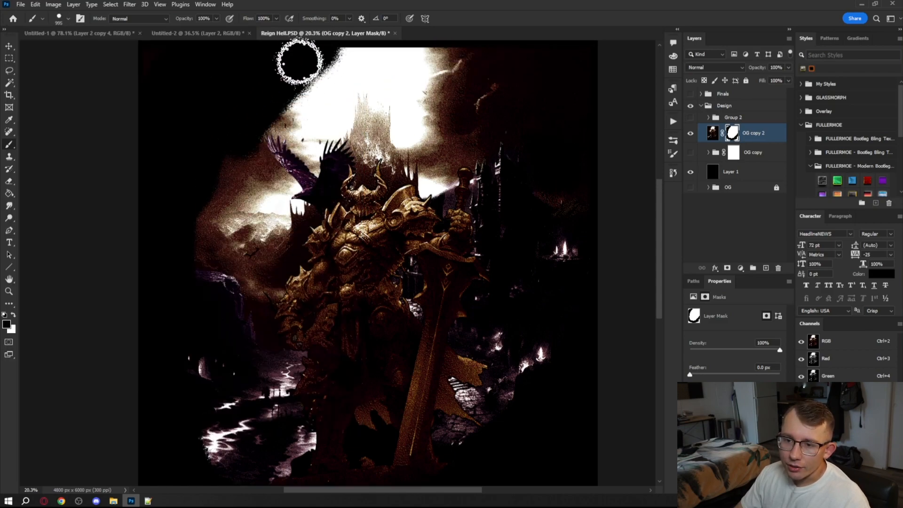
pyautogui.scroll(1, 270, 135)
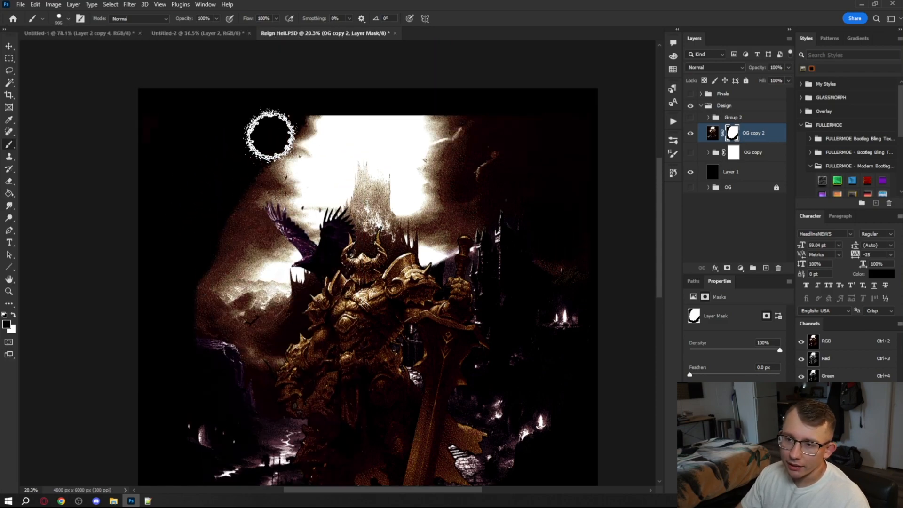
pyautogui.moveTo(303, 105)
pyautogui.mouseDown()
pyautogui.moveTo(426, 100)
pyautogui.moveTo(594, 125)
pyautogui.mouseUp()
# Paint a black mask stroke along the artwork's top edge with the Grunge 5 brush at 517 px
pyautogui.click(70, 20)
pyautogui.click(69, 22)
pyautogui.moveTo(268, 130)
pyautogui.mouseDown()
pyautogui.moveTo(375, 106)
pyautogui.moveTo(477, 115)
pyautogui.mouseUp()
pyautogui.scroll(3, 369, 96)
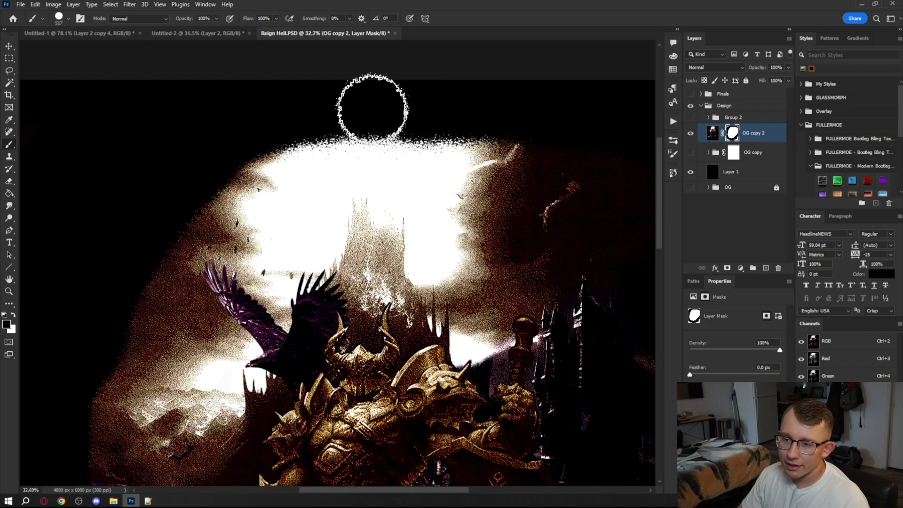
# Try a Grunge 5 mask stroke at 900 px along the artwork's top edge and undo it
pyautogui.press(']')
pyautogui.press(']')
pyautogui.press(']')
pyautogui.press(']')
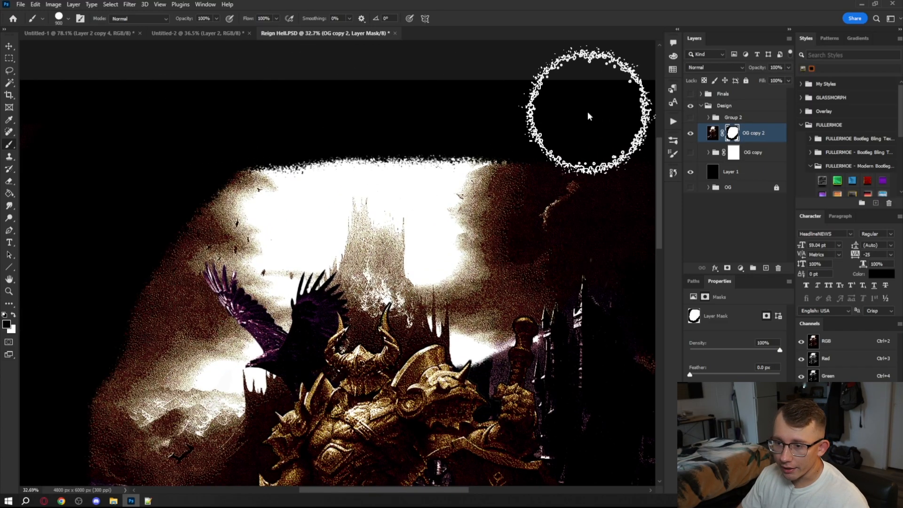
pyautogui.hotkey('ctrl', 'z')
# Paint a black mask stroke across the artwork's top edge with the Grunge 3 brush at 868 px
pyautogui.scroll(-3, 334, 147)
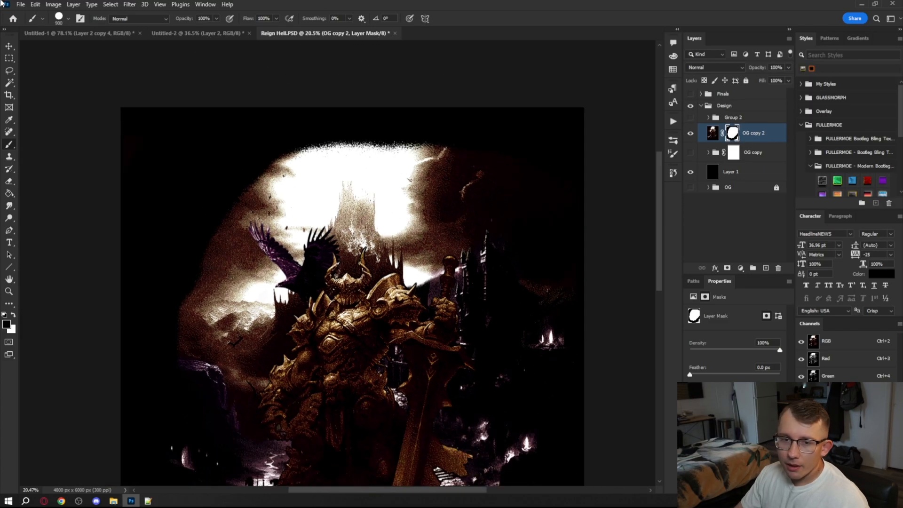
pyautogui.click(70, 19)
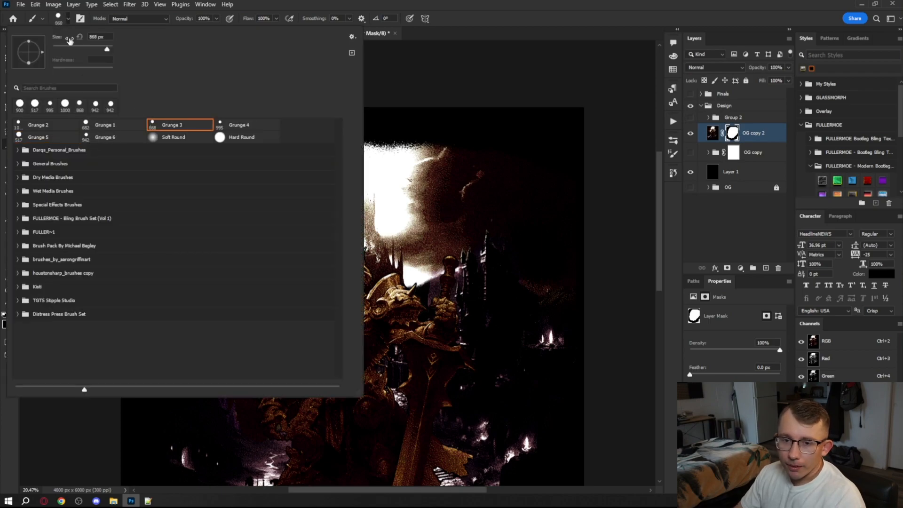
pyautogui.click(69, 20)
pyautogui.scroll(2, 488, 153)
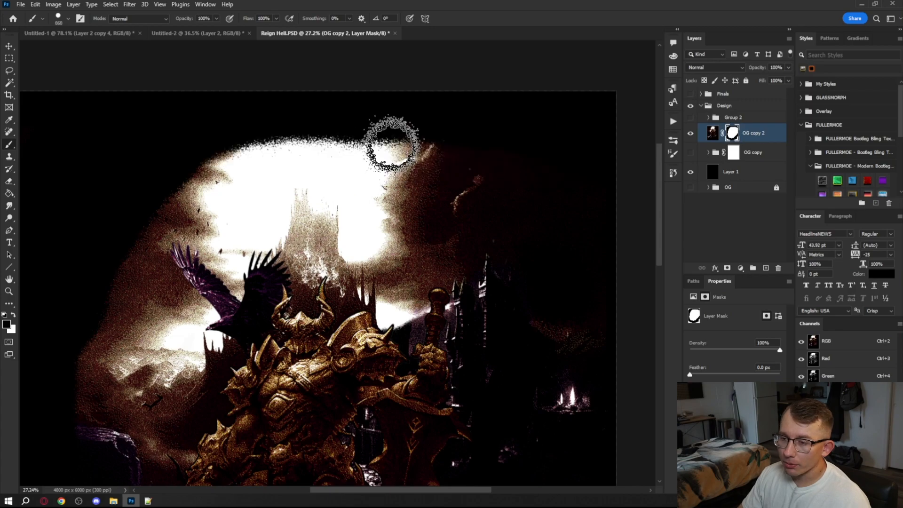
pyautogui.scroll(-3, 391, 144)
pyautogui.scroll(3, 278, 144)
pyautogui.moveTo(251, 137); pyautogui.dragTo(460, 118)
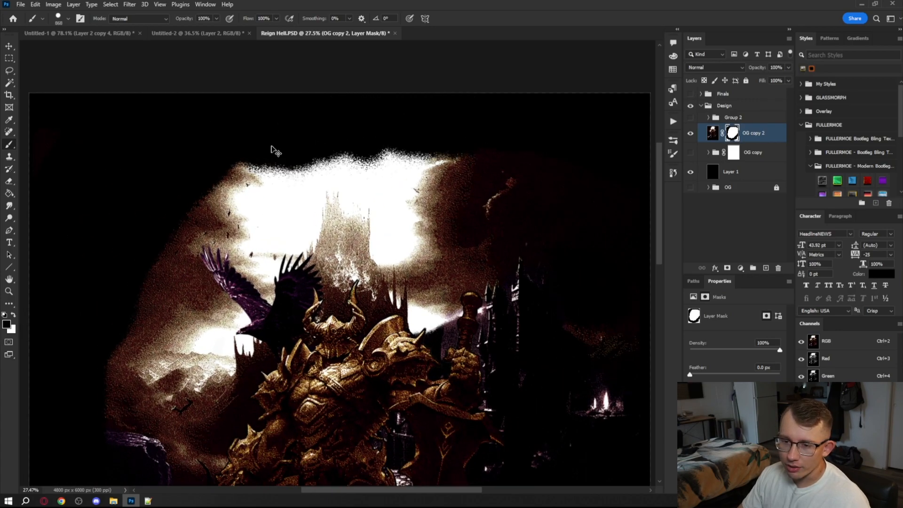
# Undo the test strokes painted on the OG copy 2 layer's mask
pyautogui.scroll(-2, 254, 214)
pyautogui.press('v')
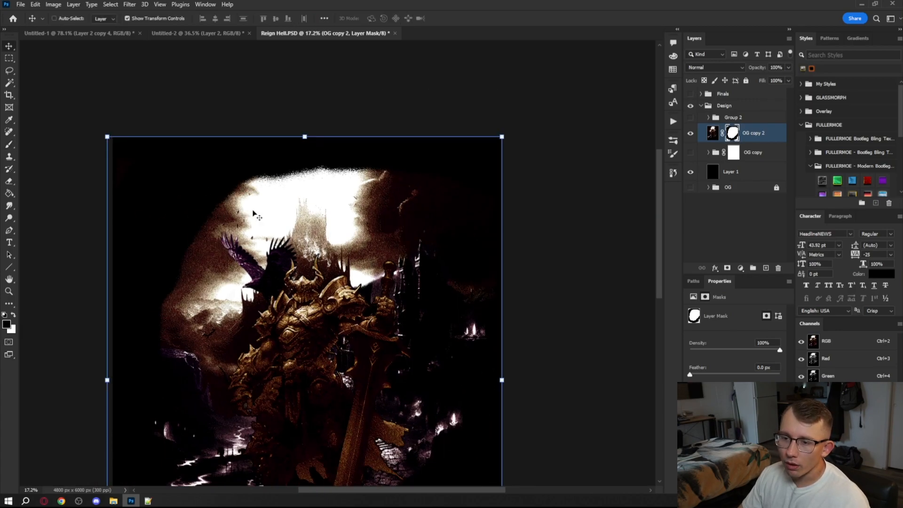
pyautogui.hotkey('ctrl', 'z')
pyautogui.hotkey('ctrl', 'z')
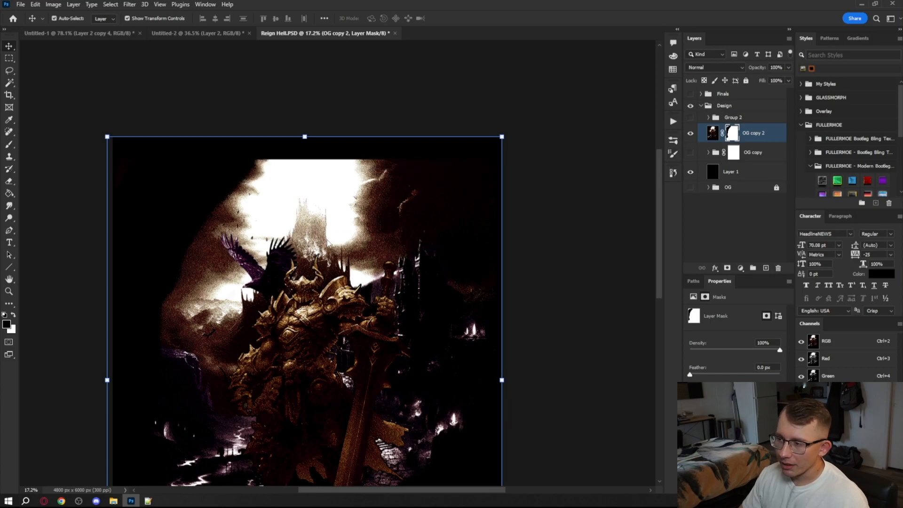
pyautogui.hotkey('ctrl', 'z')
pyautogui.hotkey('ctrl', 'z')
pyautogui.hotkey('ctrl', 'z')
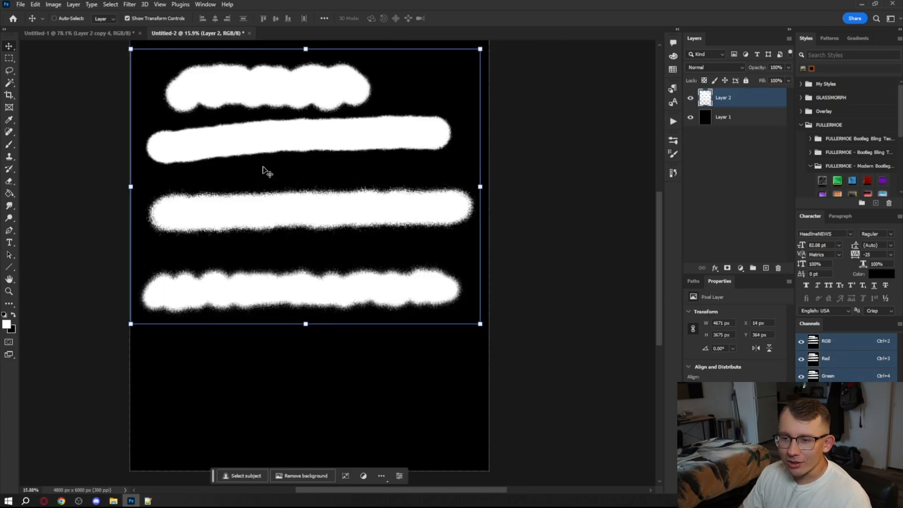
# Close the Untitled-2 stroke test document and deselect all layers in Untitled-1
pyautogui.scroll(1, 262, 166)
pyautogui.scroll(3, 159, 54)
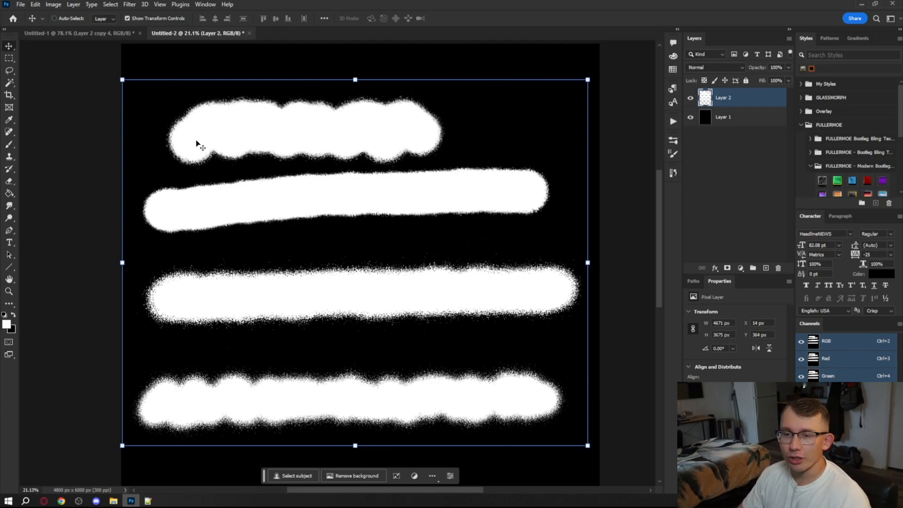
pyautogui.click(250, 33)
pyautogui.click(447, 185)
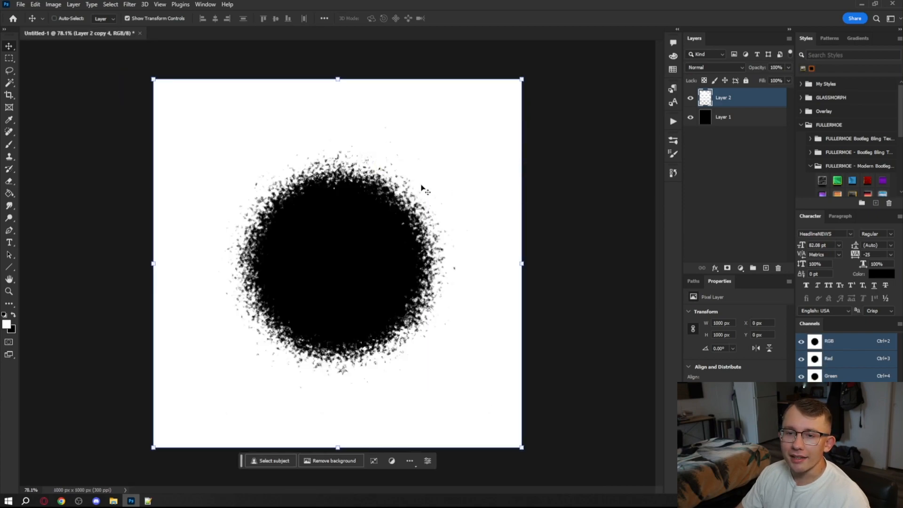
pyautogui.click(731, 244)
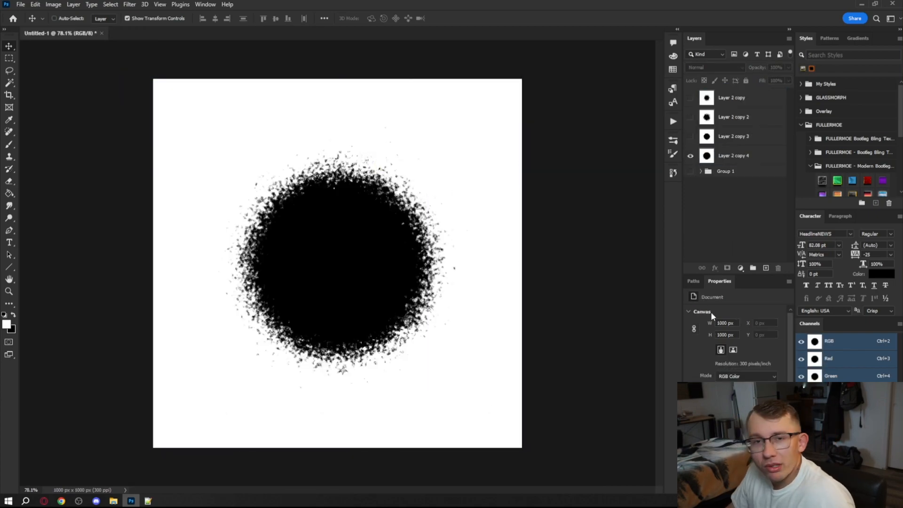